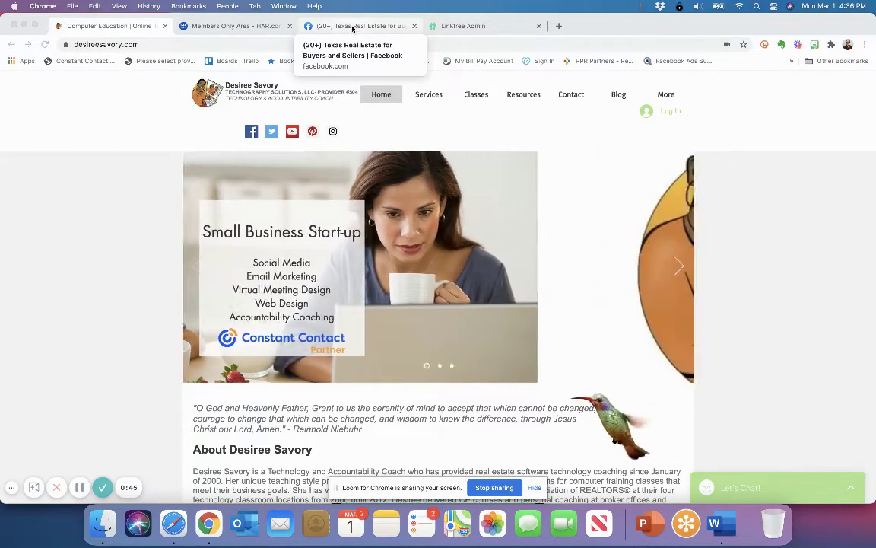
Look over the Linktree home page in Safari and quit Safari.
left_click(174, 523)
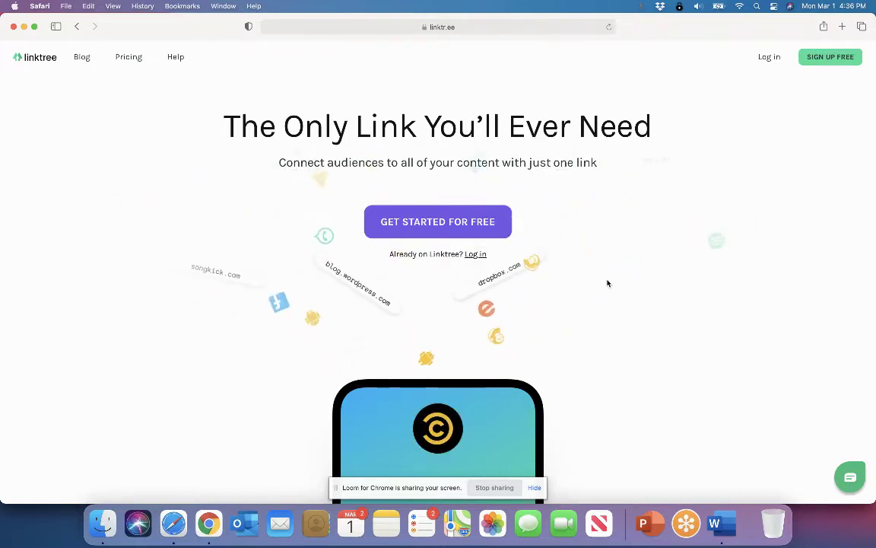
scroll(607, 284, "down", 1)
scroll(607, 284, "down", 3)
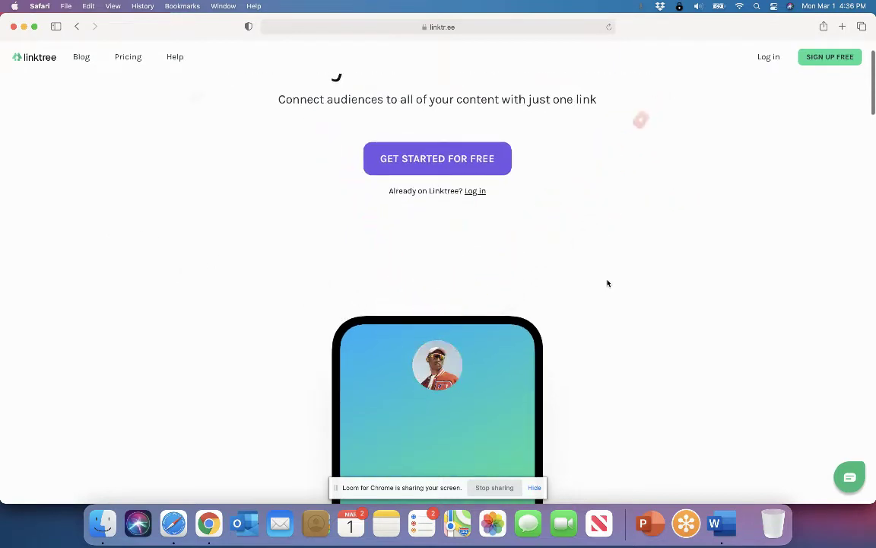
scroll(606, 284, "up", 1)
scroll(607, 283, "up", 3)
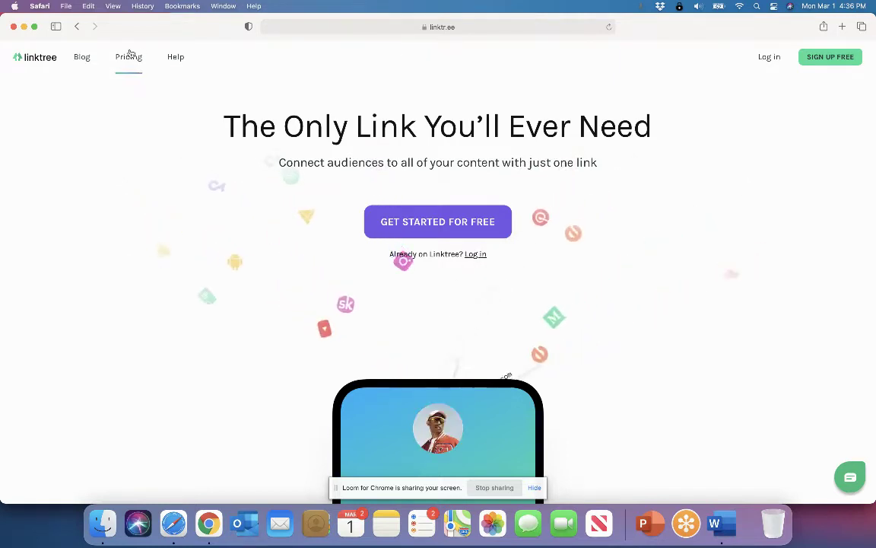
left_click(40, 6)
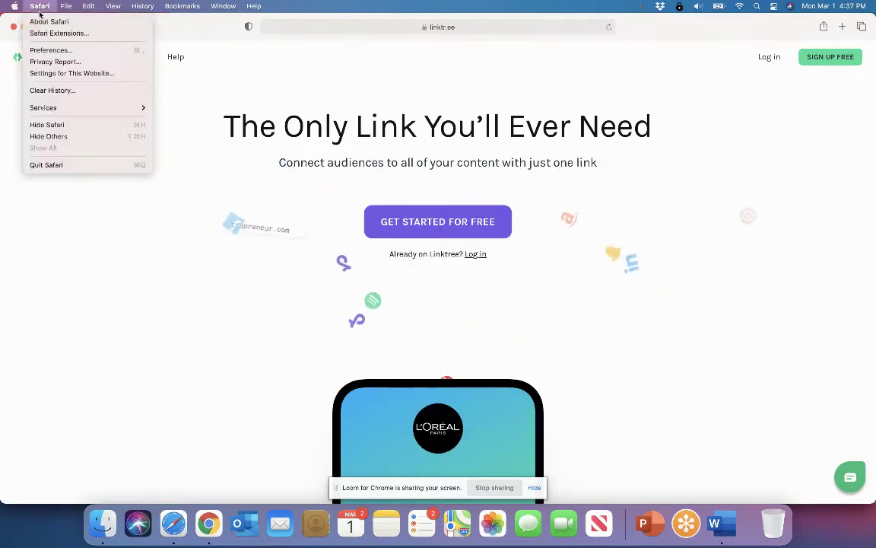
left_click(52, 165)
Review the list of existing links in the Linktree admin page in Chrome.
left_click(459, 26)
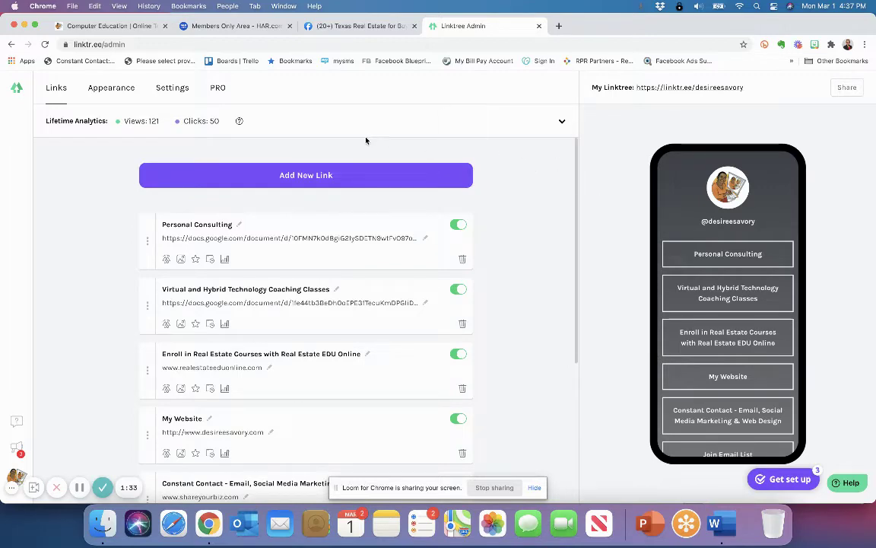
scroll(310, 289, "down", 2)
scroll(310, 289, "down", 10)
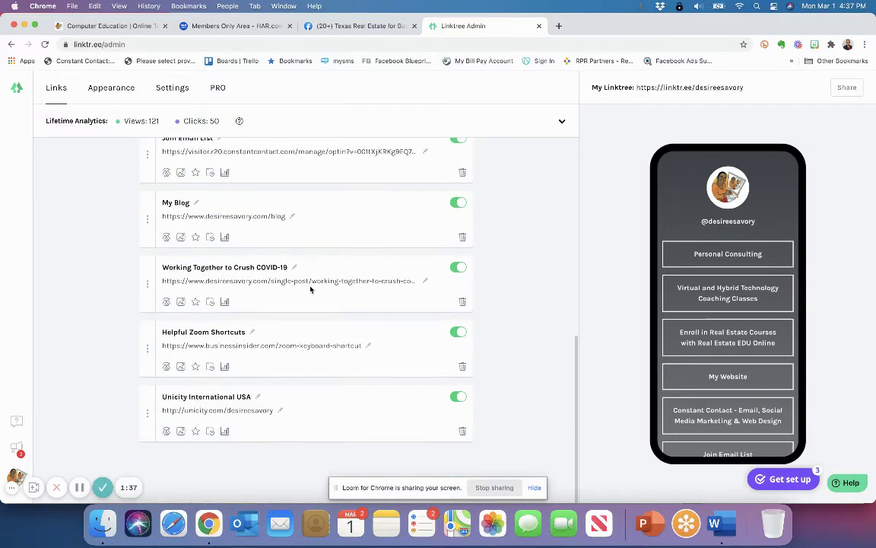
scroll(310, 289, "up", 10)
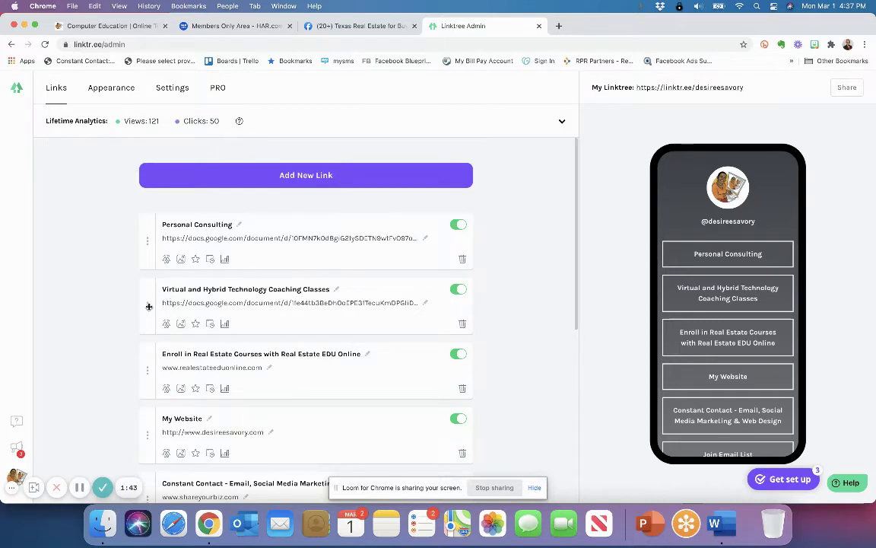
mouse_move(147, 307)
left_mouse_down()
mouse_move(143, 237)
mouse_move(143, 309)
left_mouse_up()
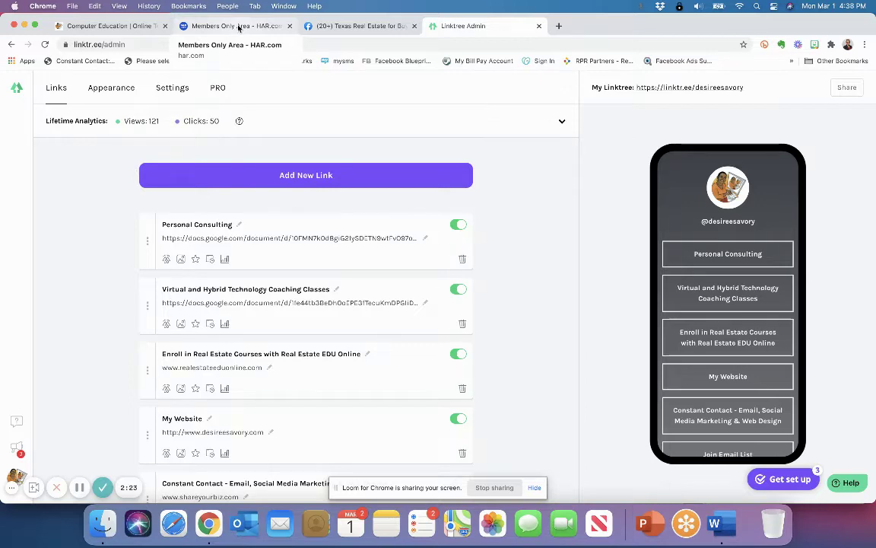
Open the Information About Brokerage Services page from the account information in the HAR.com Members Only Portal.
left_click(218, 27)
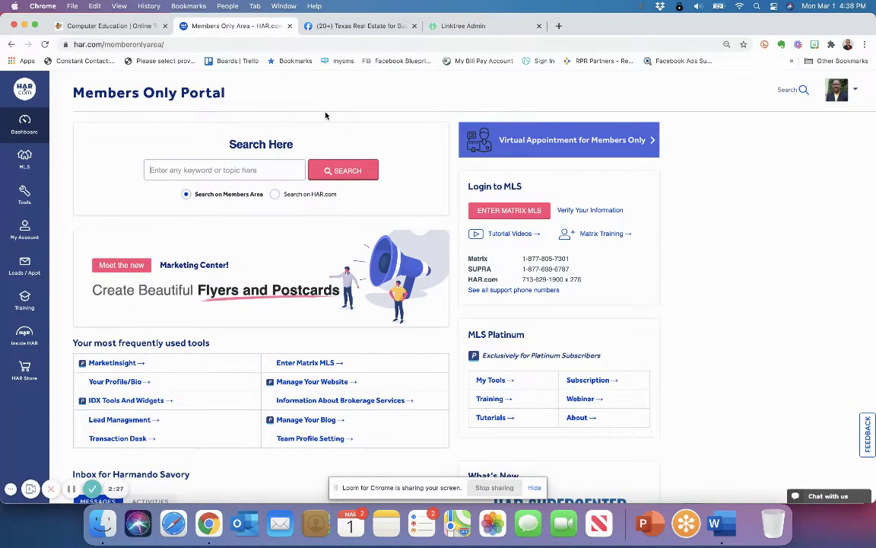
scroll(325, 115, "down", 1)
scroll(325, 115, "up", 1)
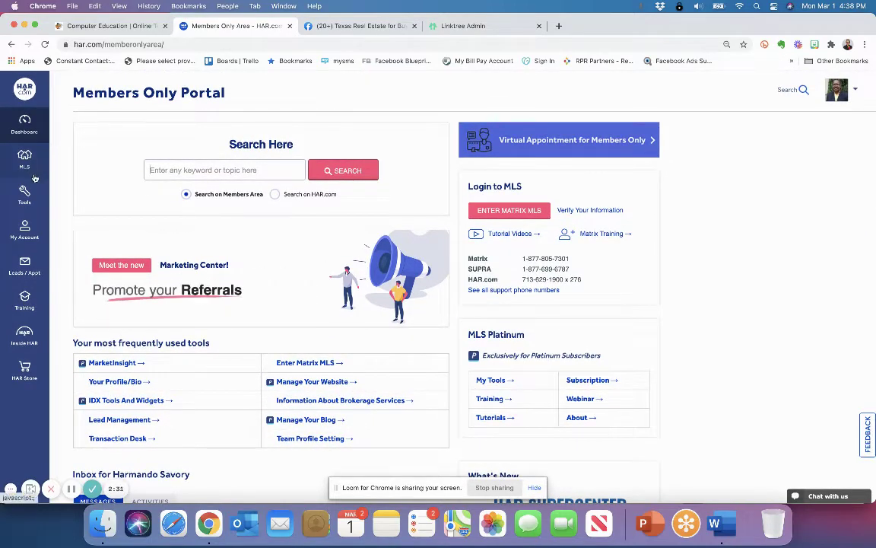
left_click(25, 227)
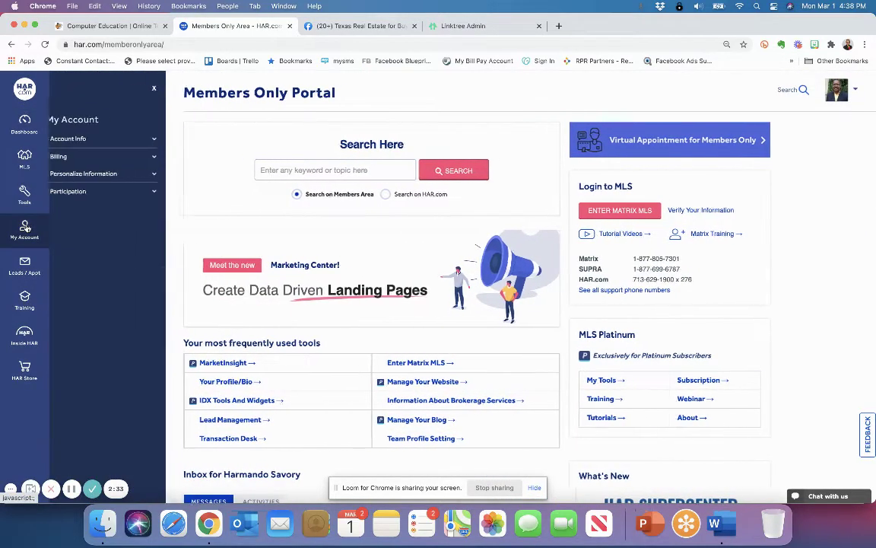
left_click(163, 141)
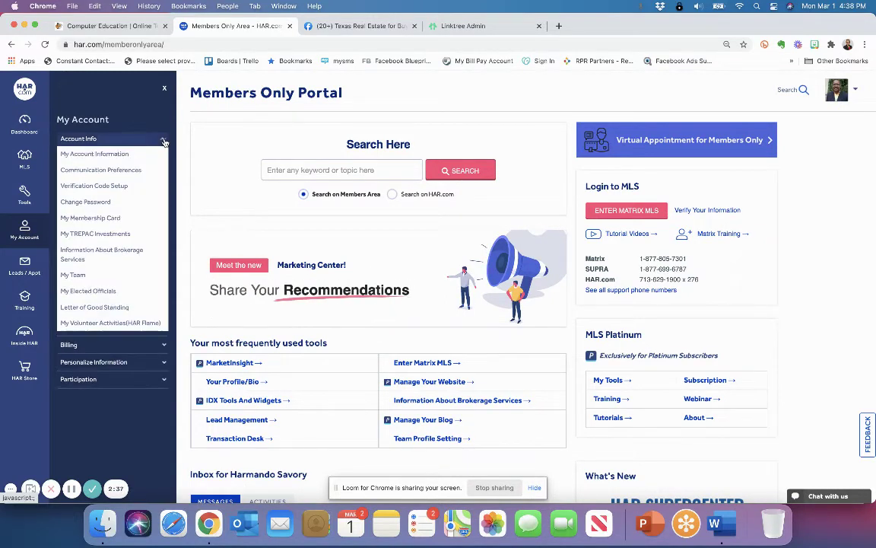
left_click(114, 251)
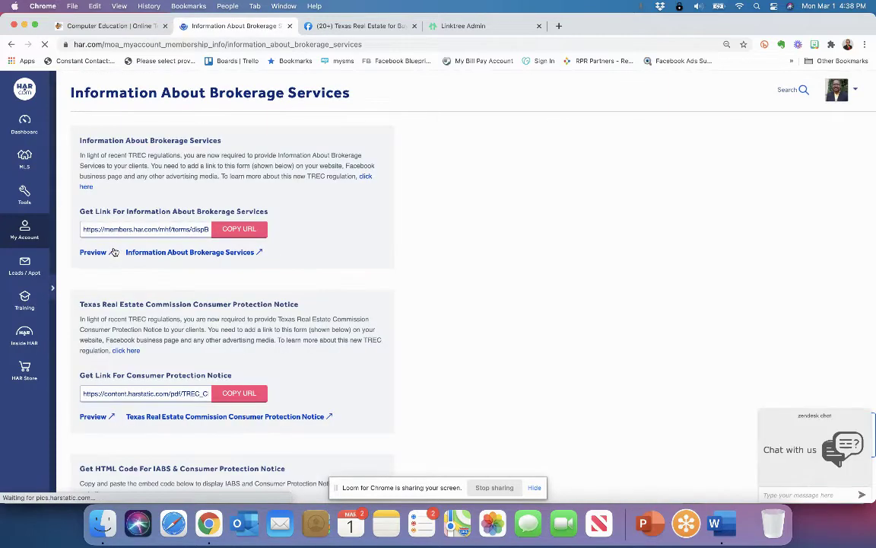
Examine the brokerage services link, the consumer protection notice link, the HTML embed code and the instructions for changing the information.
scroll(228, 262, "down", 2)
scroll(266, 274, "up", 2)
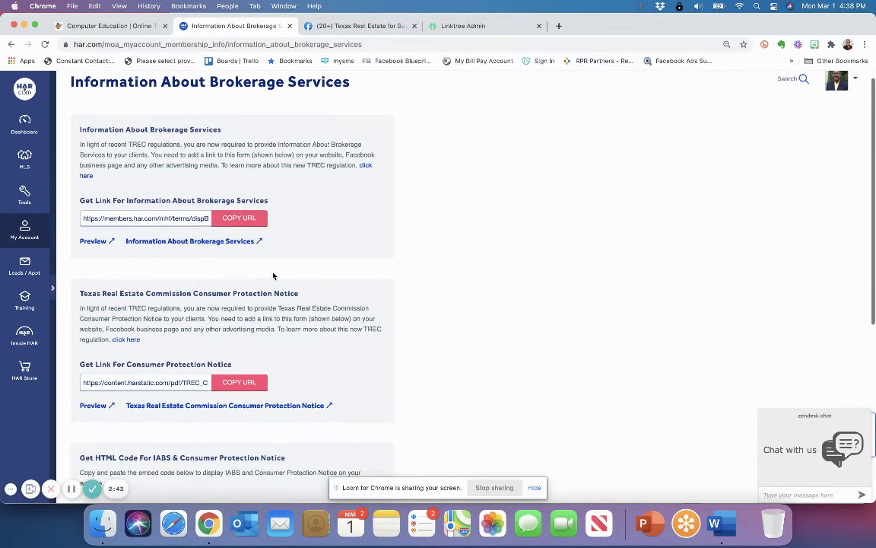
scroll(268, 263, "down", 1)
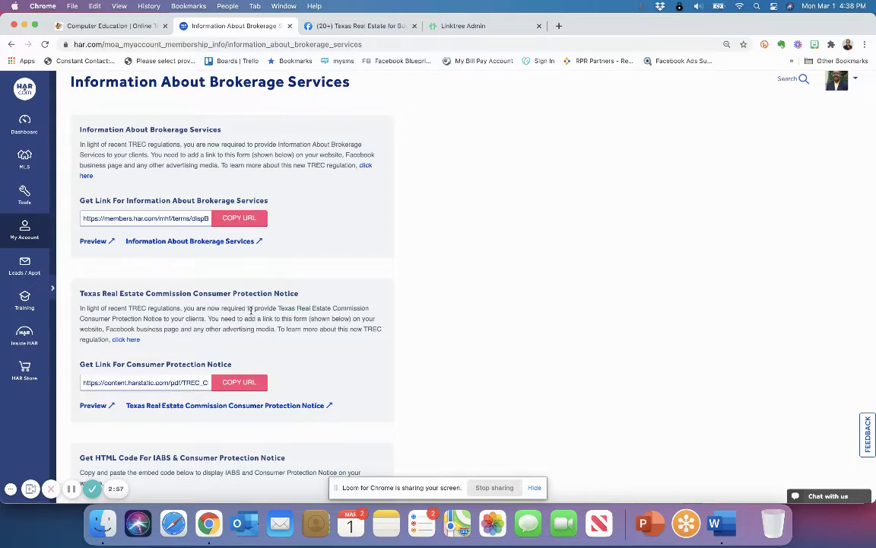
scroll(251, 312, "down", 3)
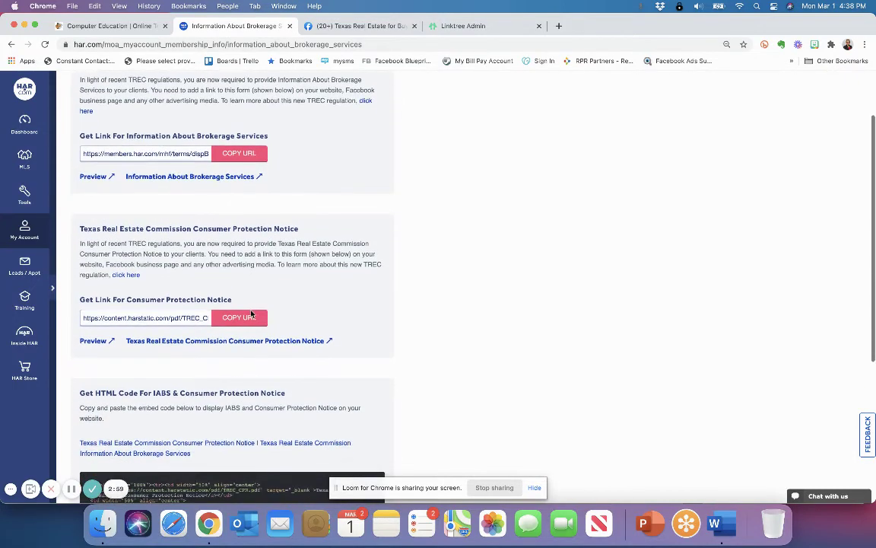
scroll(251, 314, "down", 5)
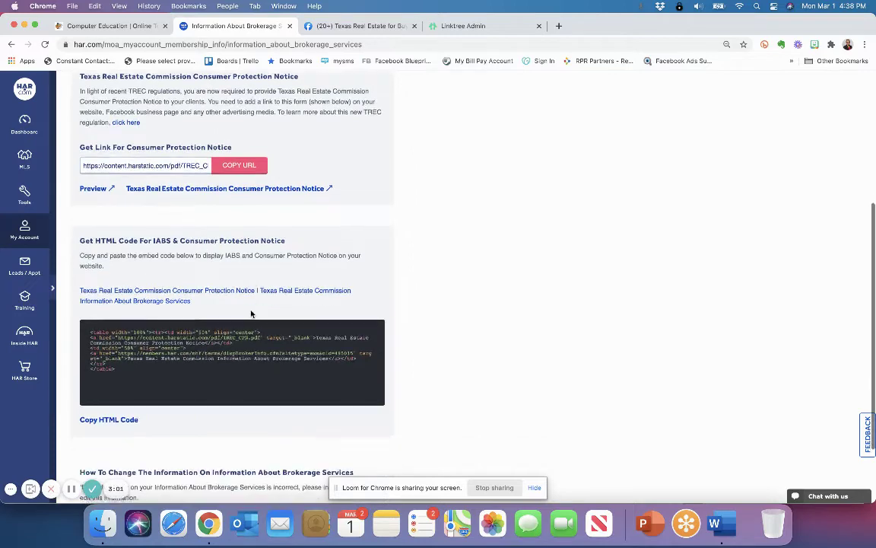
scroll(250, 312, "down", 2)
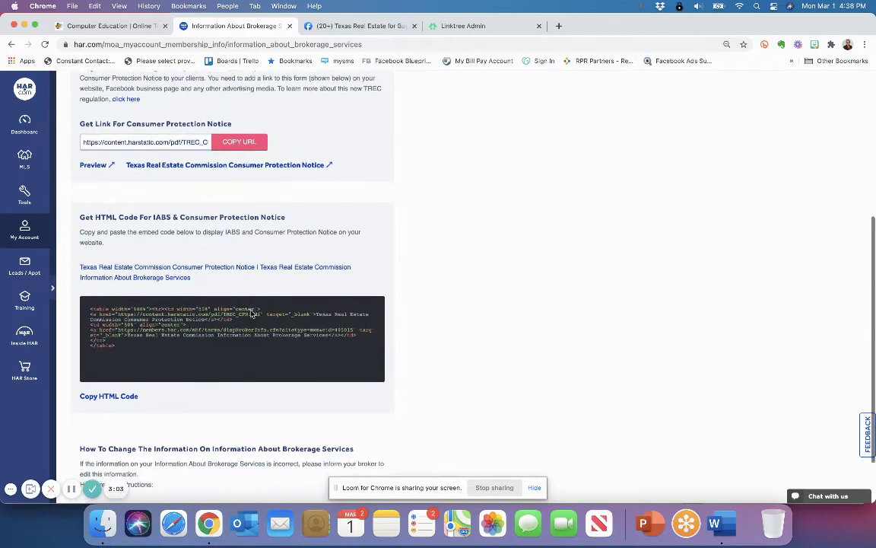
scroll(251, 311, "down", 2)
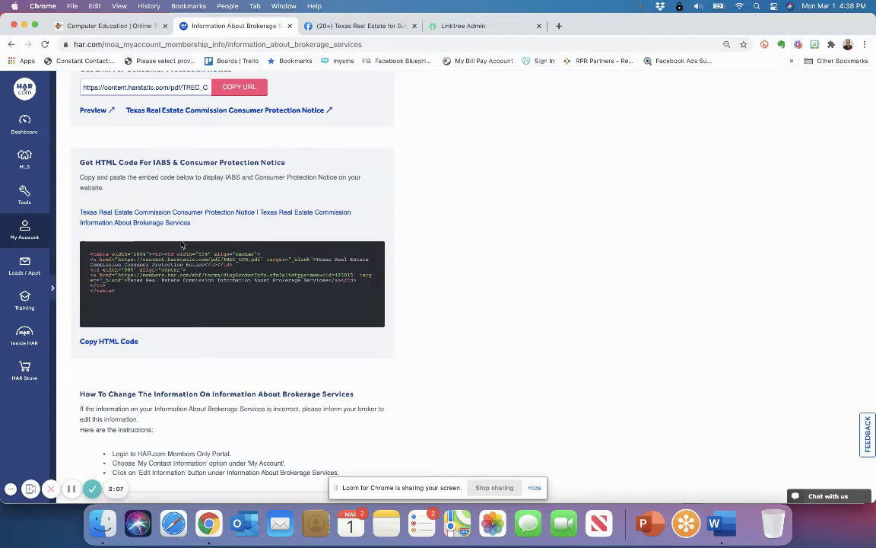
scroll(184, 282, "down", 1)
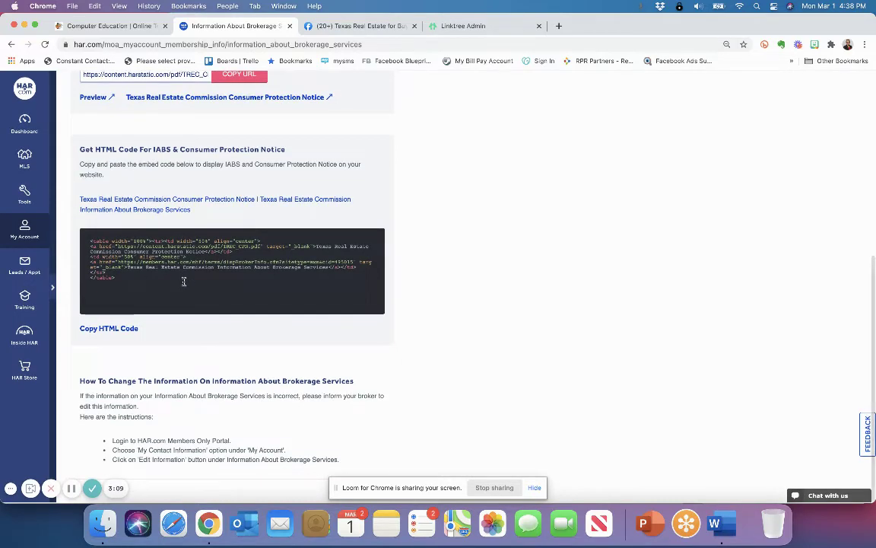
scroll(183, 285, "down", 1)
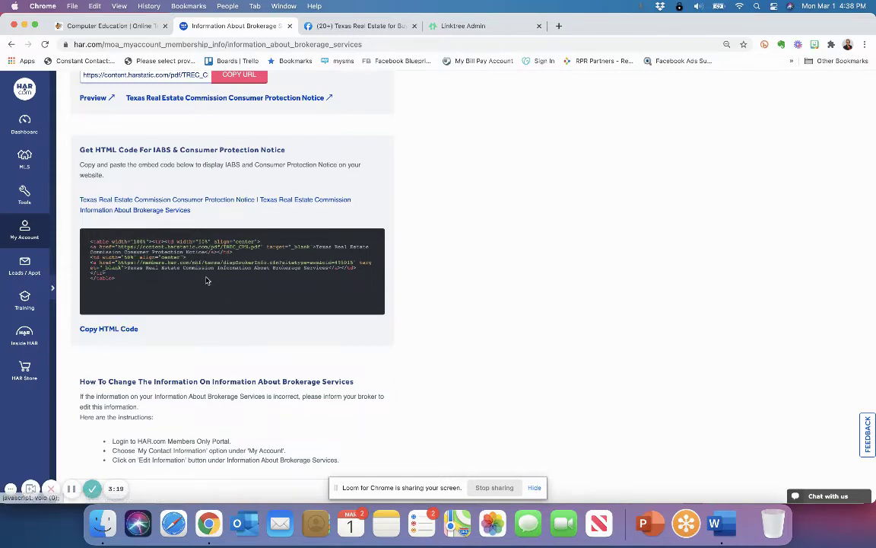
scroll(206, 280, "up", 8)
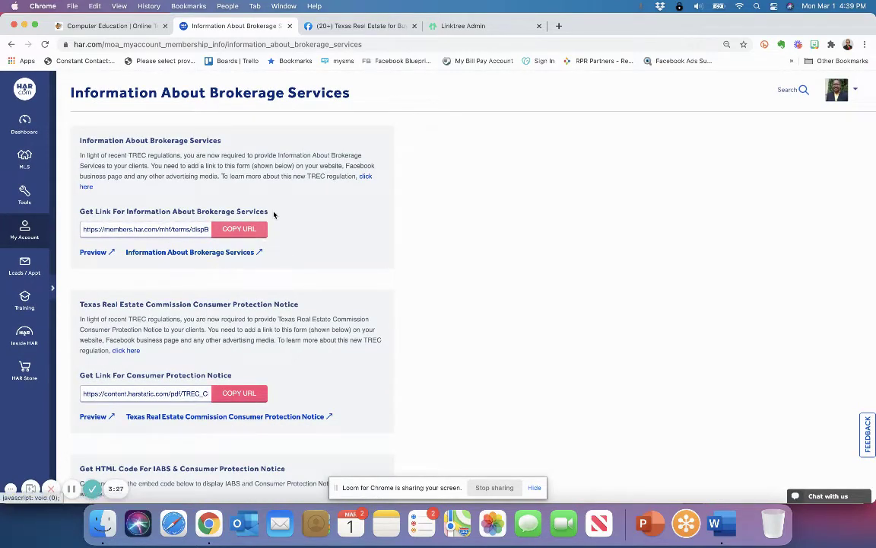
Copy the words "Information About Brokerage Services" from the heading above the brokerage services link.
left_click_drag(272, 214, 122, 211)
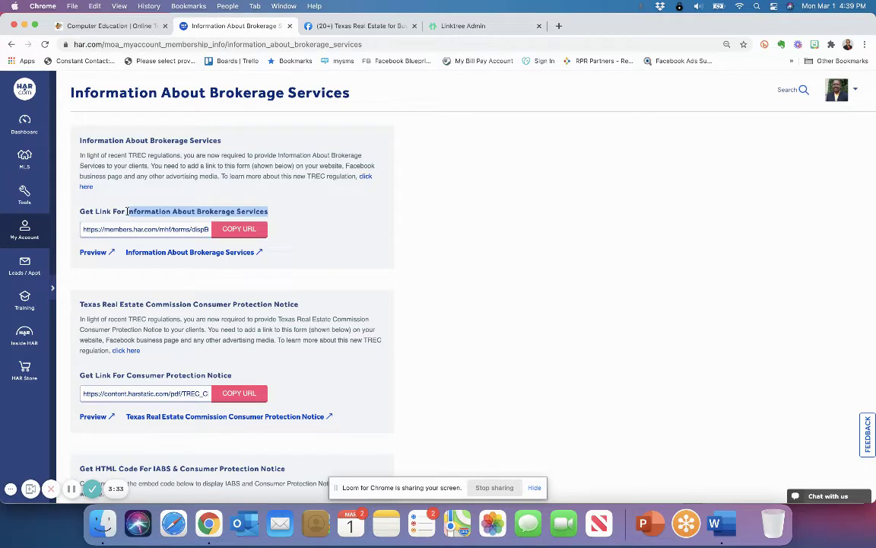
right_click(147, 212)
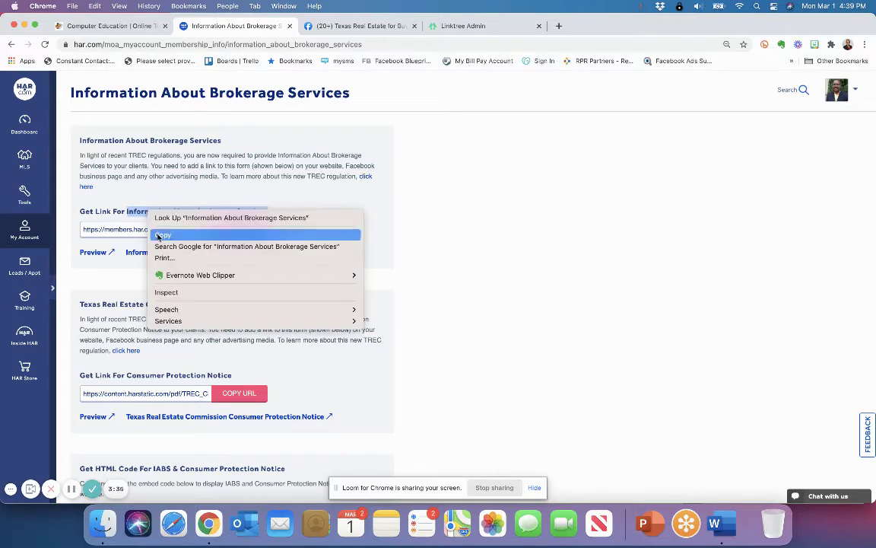
left_click(162, 234)
left_click(385, 111)
Add a new link in Linktree and paste "Information About Brokerage Services" as its title.
left_click(461, 25)
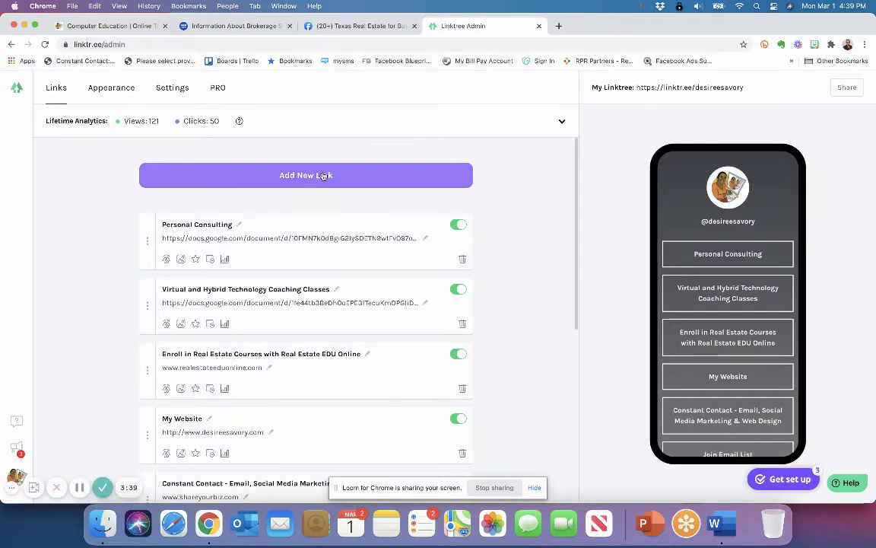
left_click(323, 176)
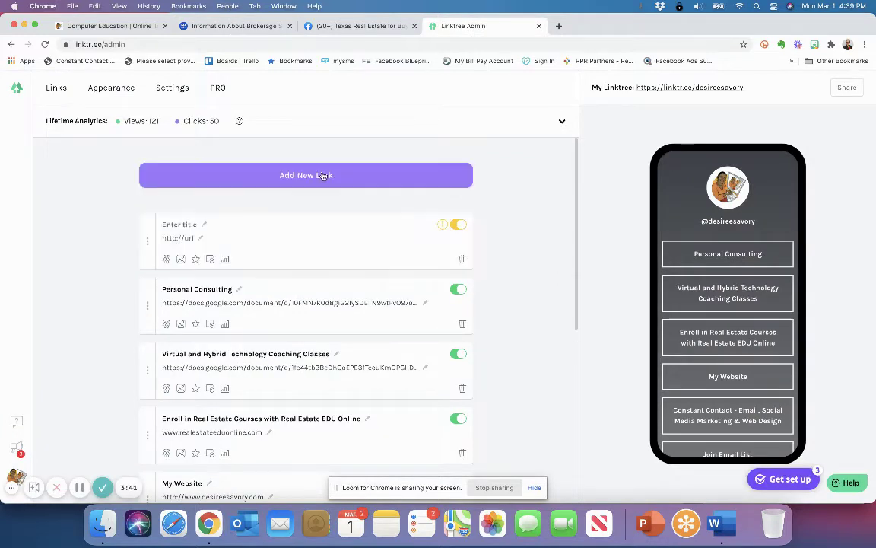
right_click(182, 224)
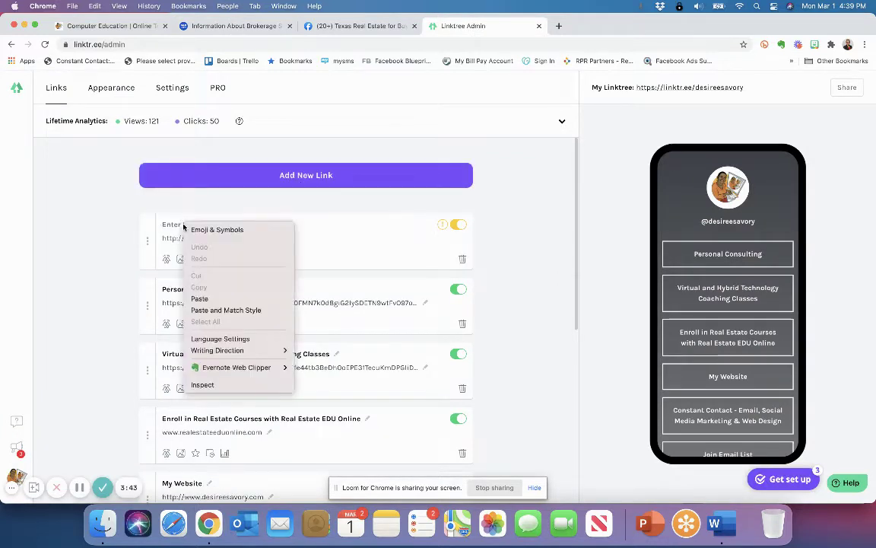
left_click(199, 298)
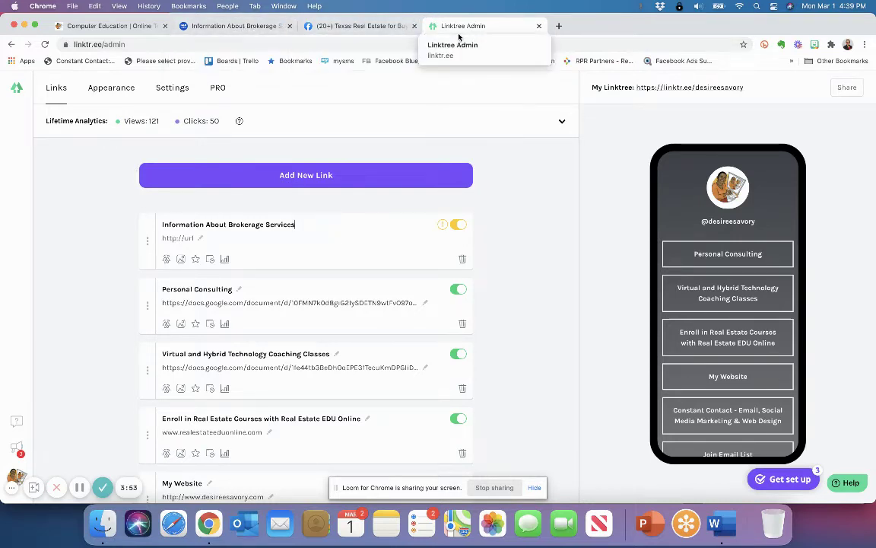
Copy the Information About Brokerage Services URL from HAR.com and paste it as the new Linktree link's address.
left_click(235, 26)
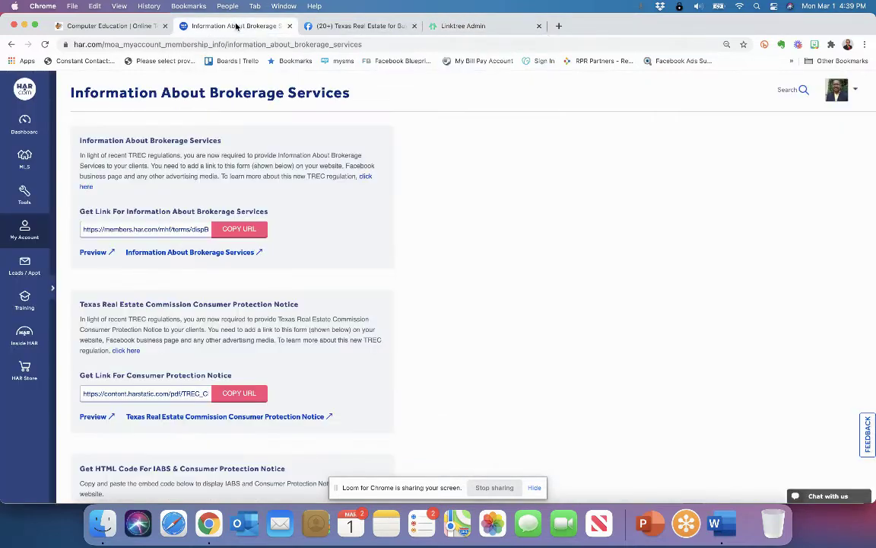
left_click(240, 230)
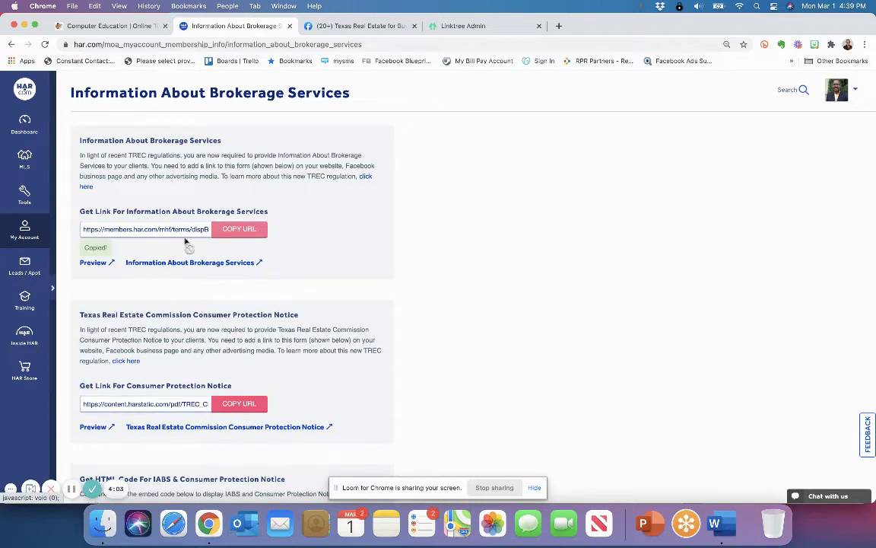
left_click(460, 26)
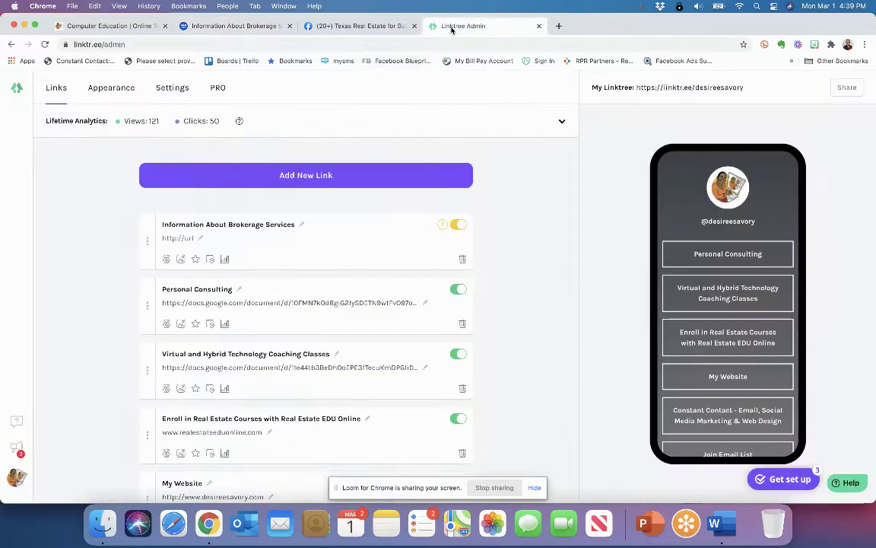
right_click(173, 238)
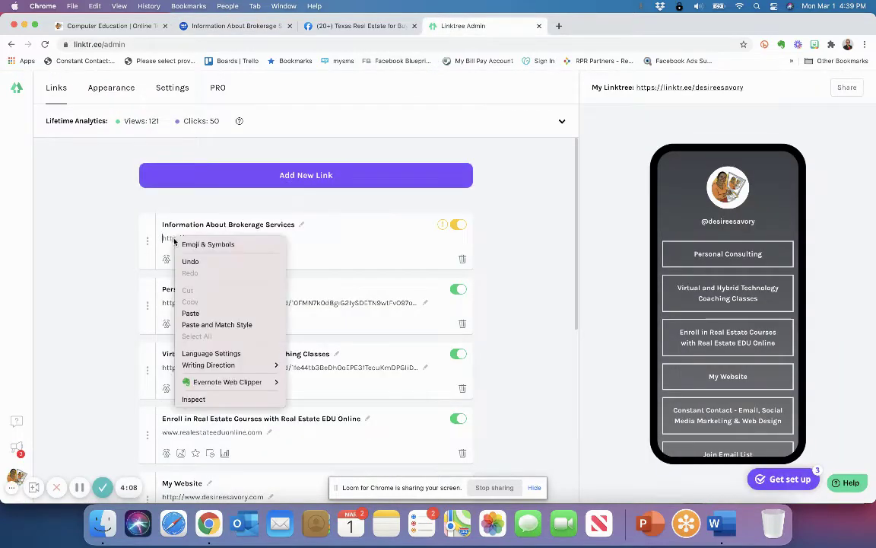
left_click(190, 313)
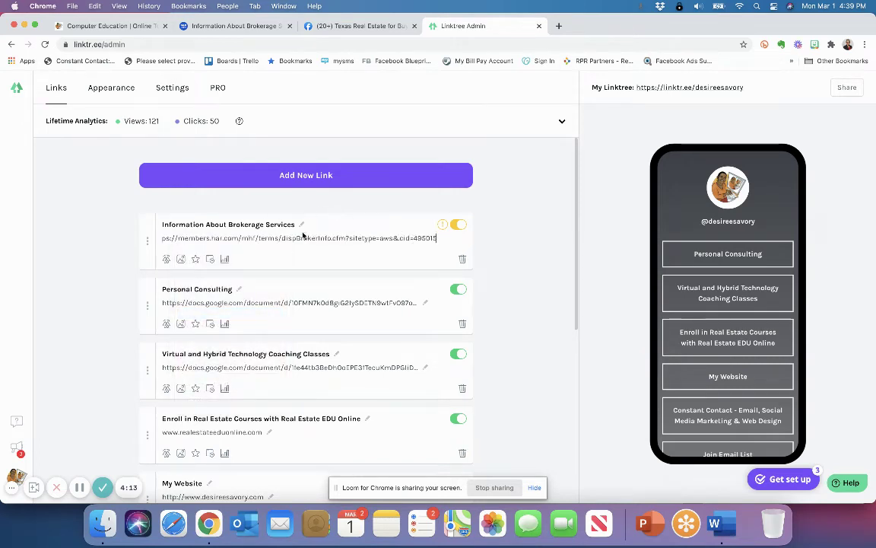
left_click(519, 236)
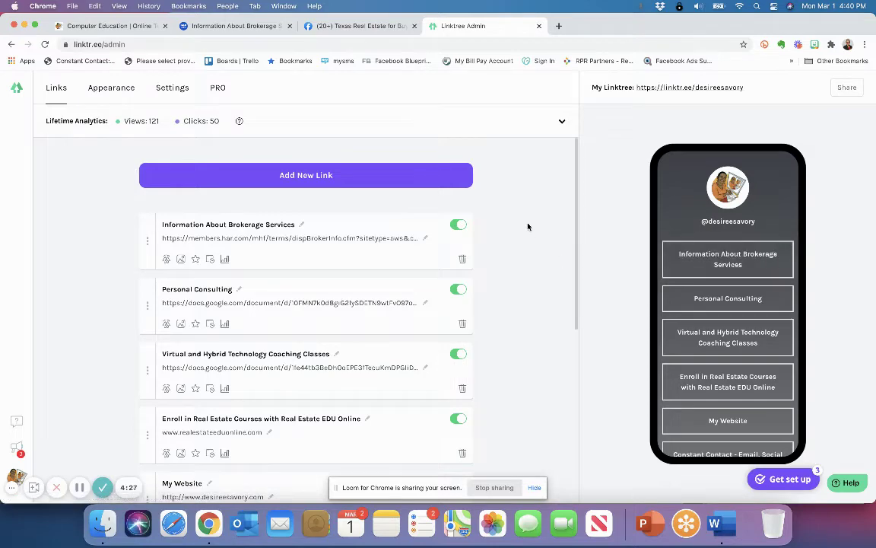
Copy the words "Consumer Protection Notice" from the heading above the consumer protection notice link on HAR.com.
left_click(346, 27)
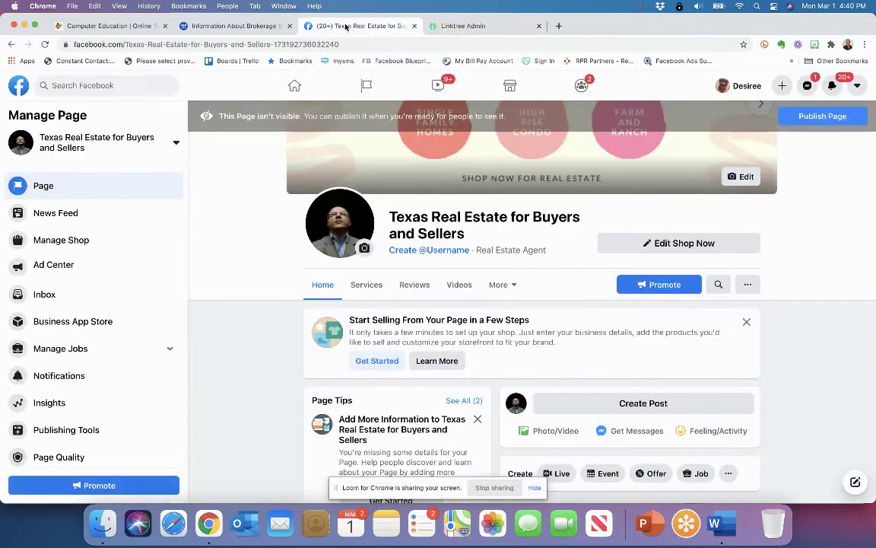
left_click(236, 27)
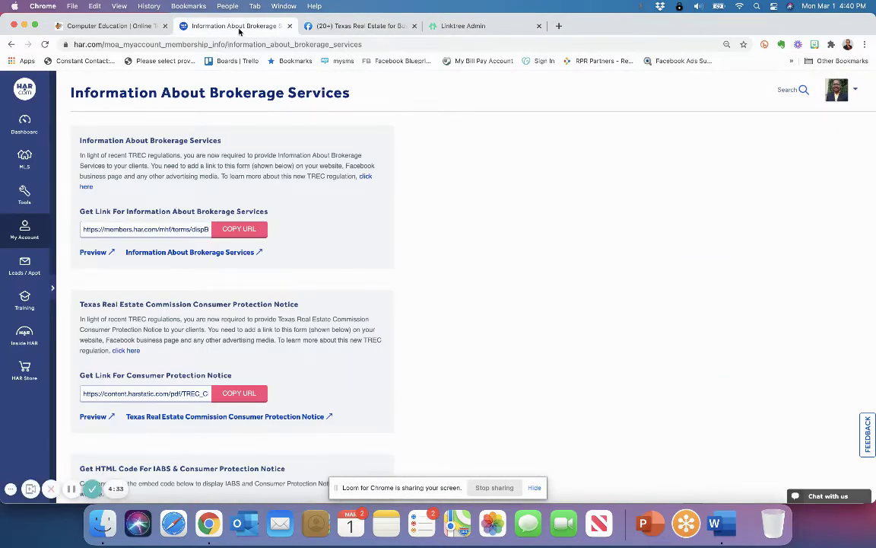
scroll(410, 228, "down", 1)
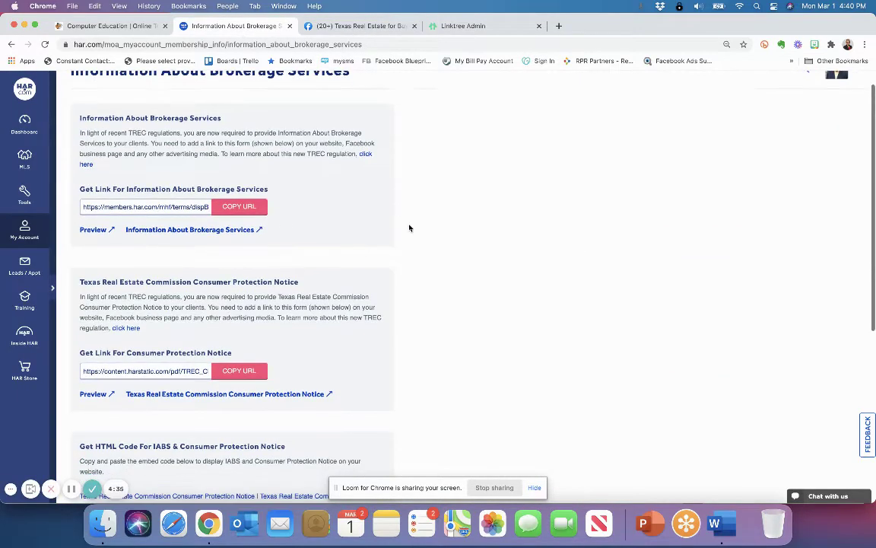
scroll(409, 228, "up", 1)
scroll(409, 228, "down", 1)
scroll(290, 285, "down", 2)
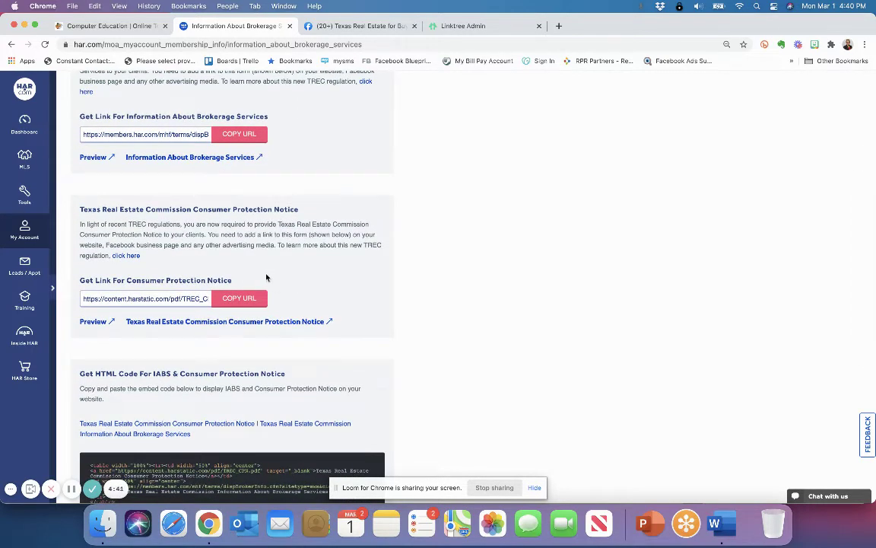
left_click_drag(233, 281, 124, 280)
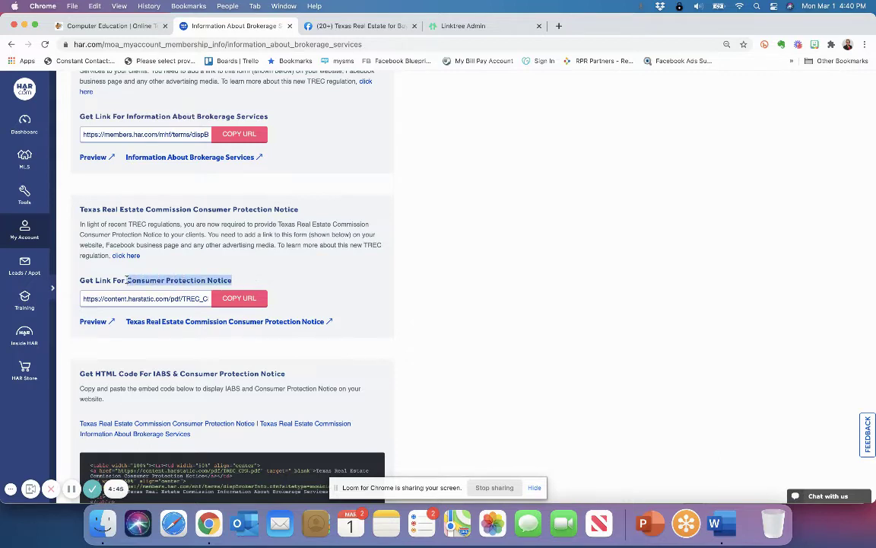
right_click(152, 282)
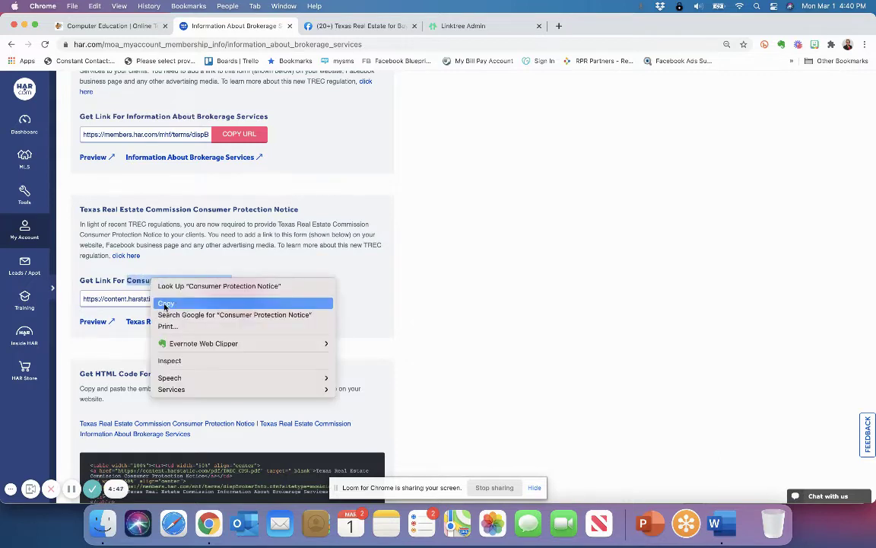
left_click(161, 302)
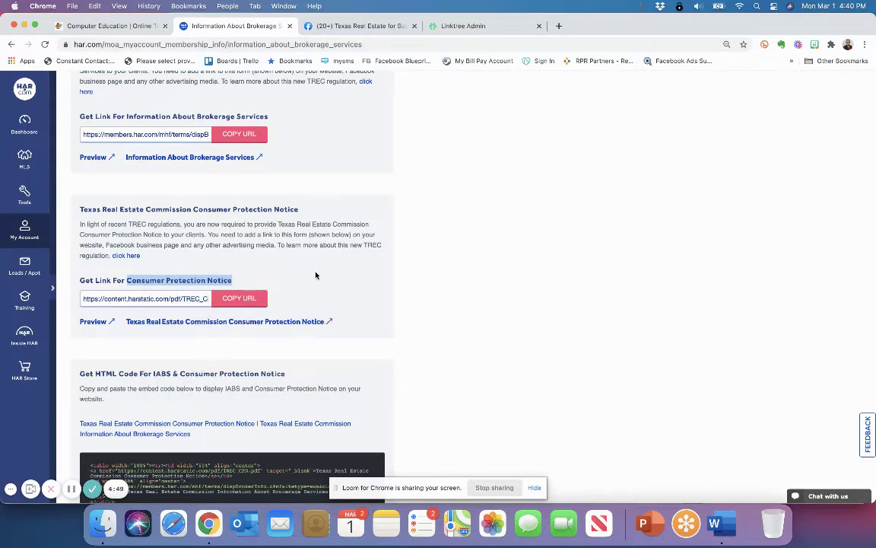
left_click(316, 274)
Add a new link in Linktree titled "Texas Real Estate Commission Consumer Protection Notice".
left_click(463, 26)
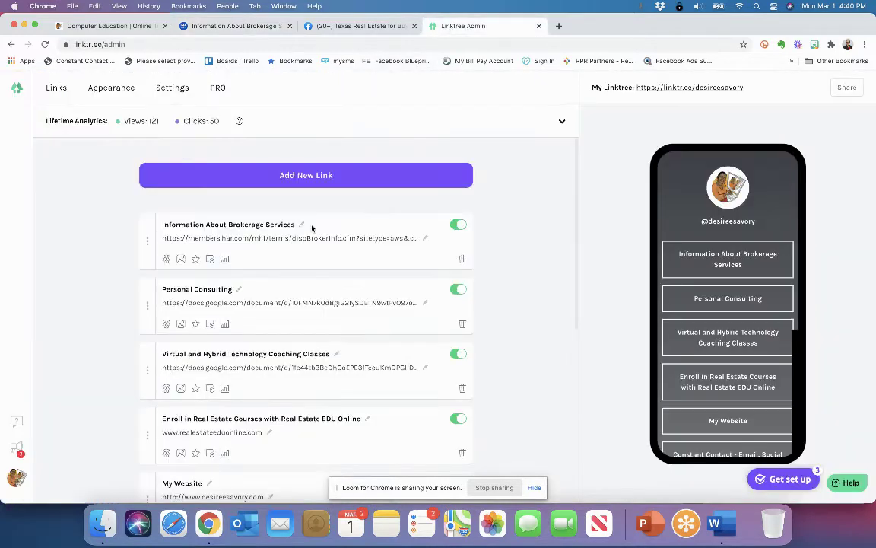
left_click(300, 175)
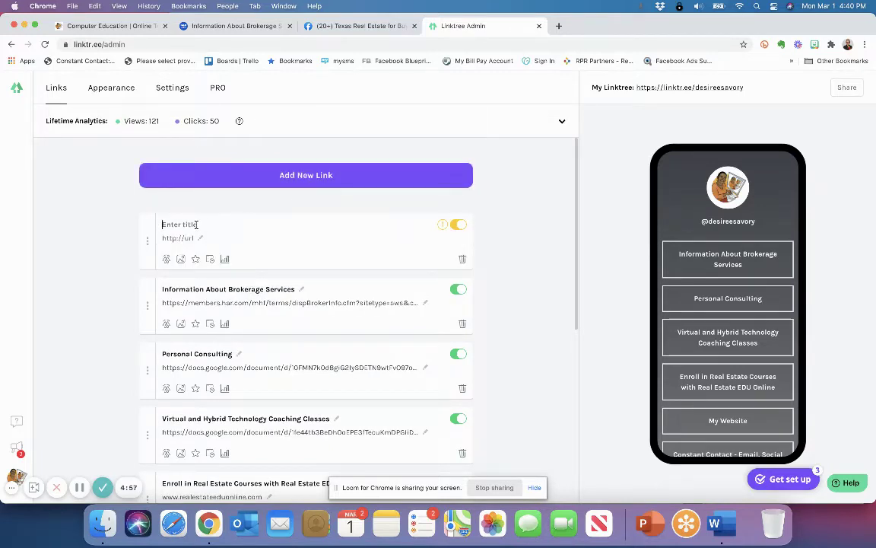
type("Texas R")
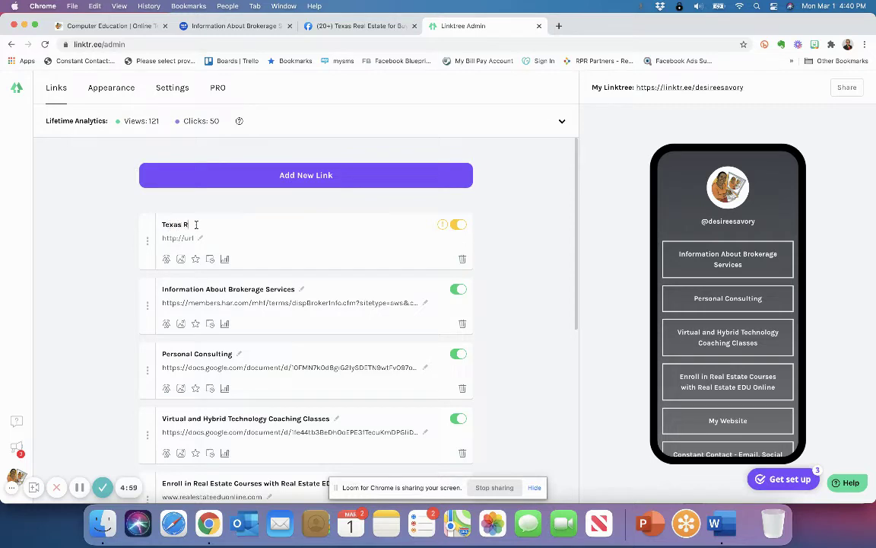
type("eal Estate Comm")
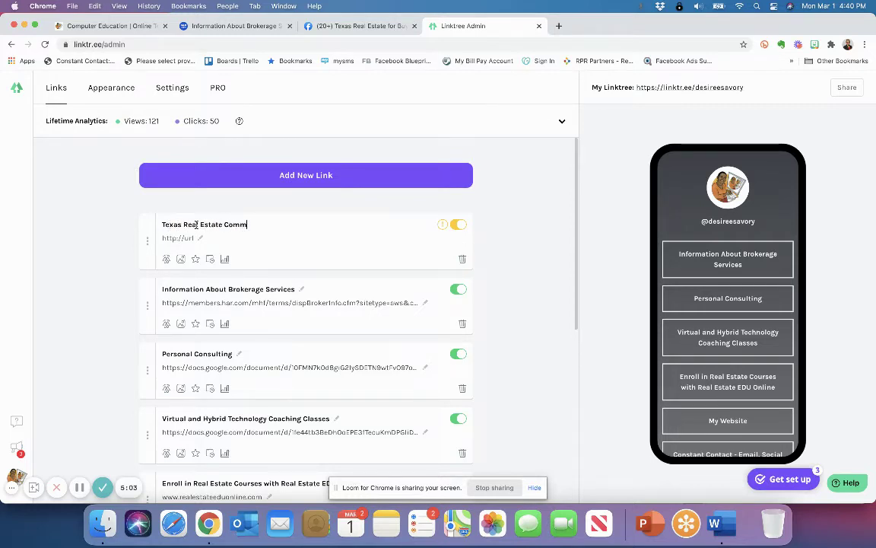
type("ission Consumer Protection Notice")
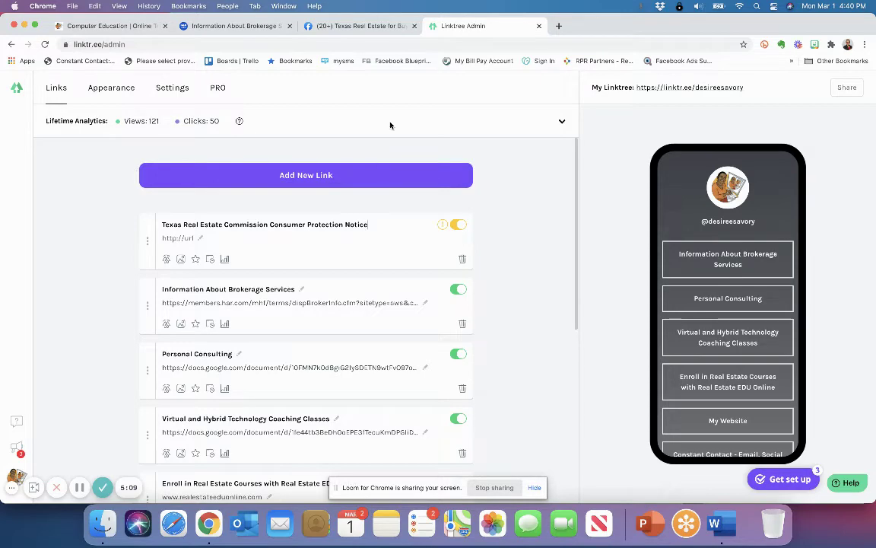
Copy the Consumer Protection Notice URL from HAR.com and paste it as the new Linktree link's address.
left_click(232, 25)
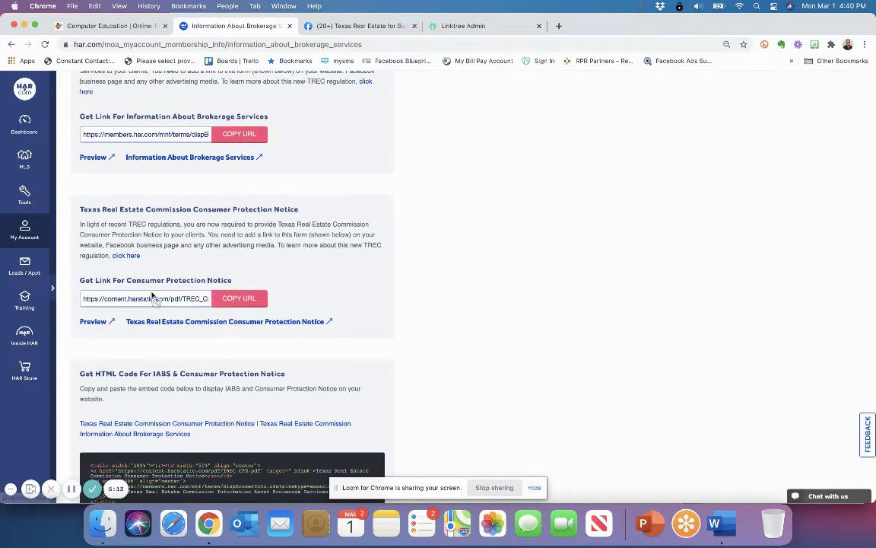
left_click(244, 301)
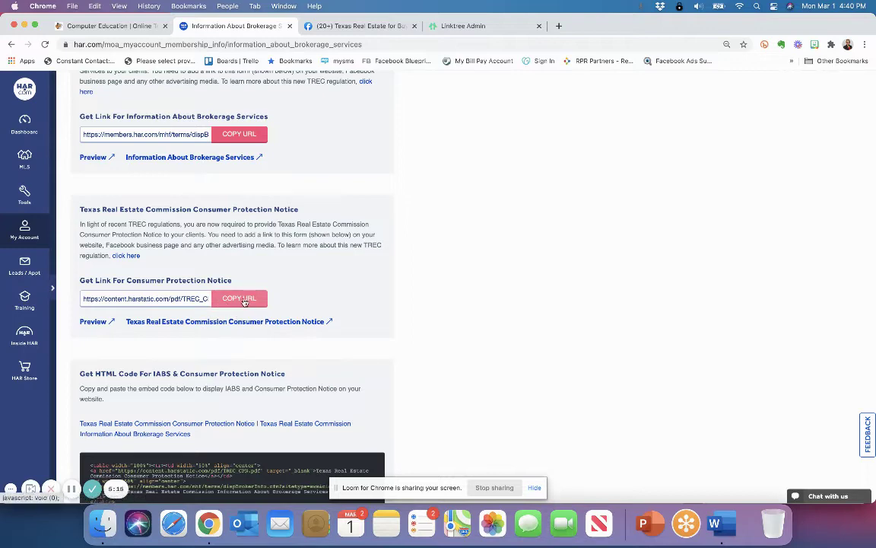
left_click(243, 300)
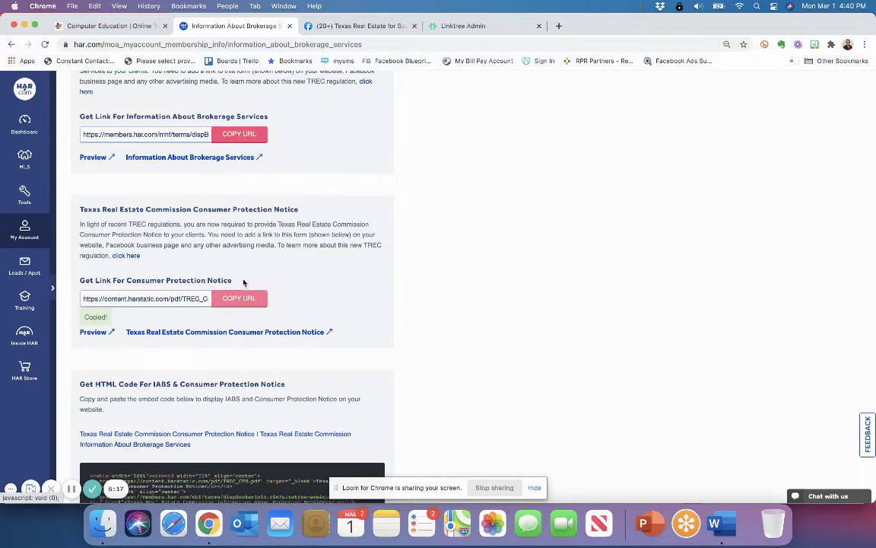
left_click(454, 26)
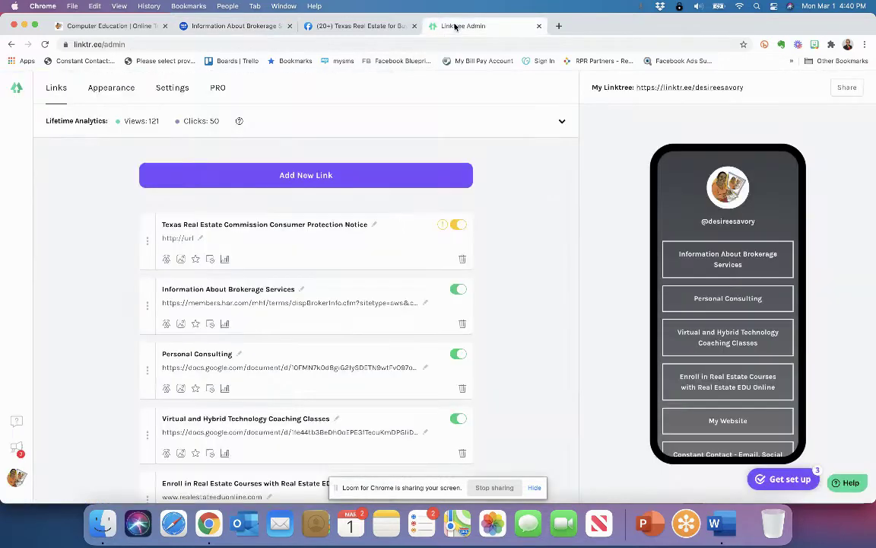
left_click(182, 238)
right_click(185, 241)
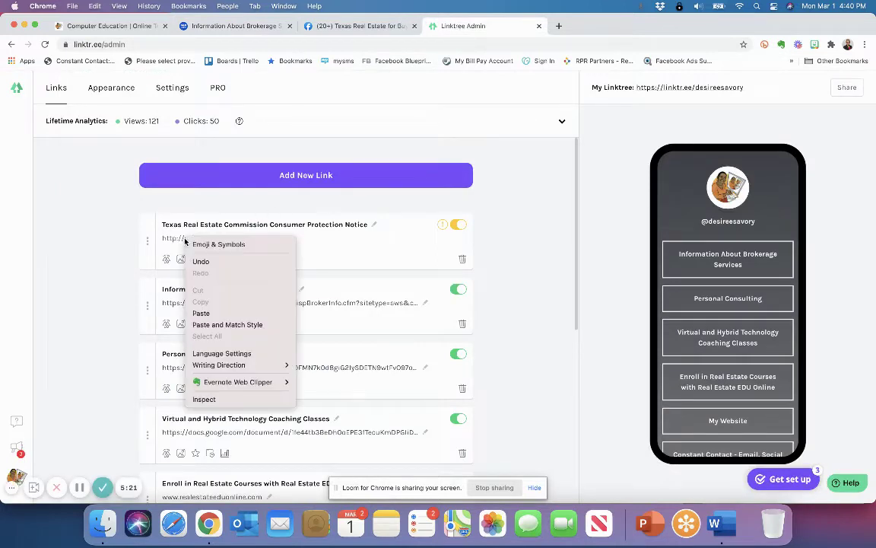
left_click(201, 312)
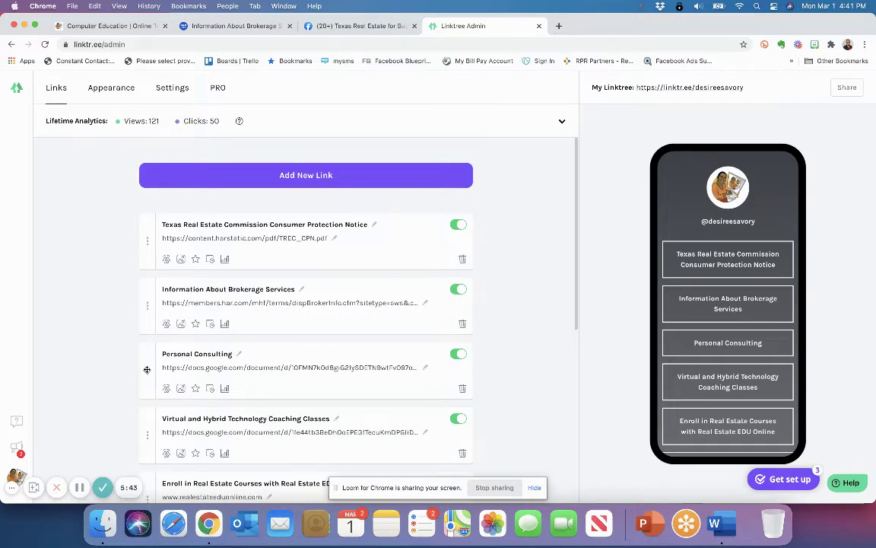
Examine the reordering handles on the Linktree links and the profile and theme options for the page's appearance.
mouse_move(146, 368)
left_mouse_down()
mouse_move(145, 308)
mouse_move(141, 372)
left_mouse_up()
scroll(116, 386, "down", 1)
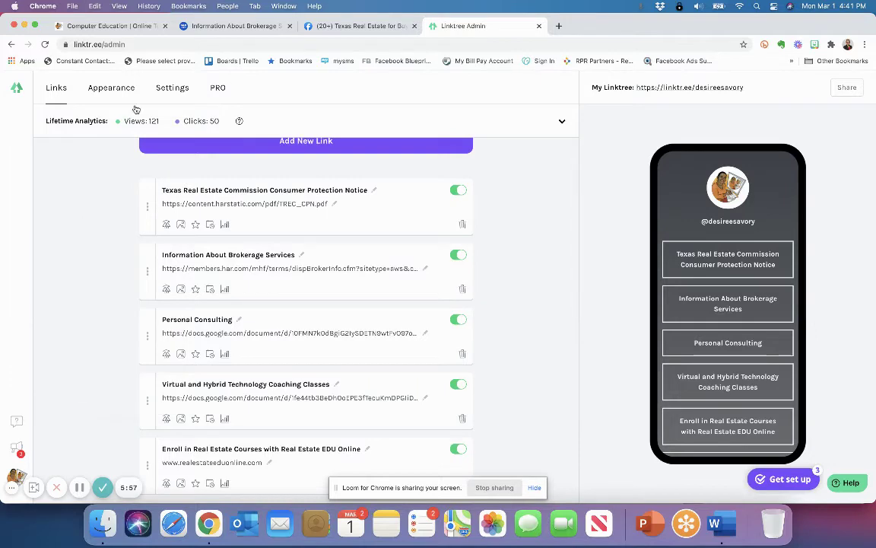
left_click(118, 89)
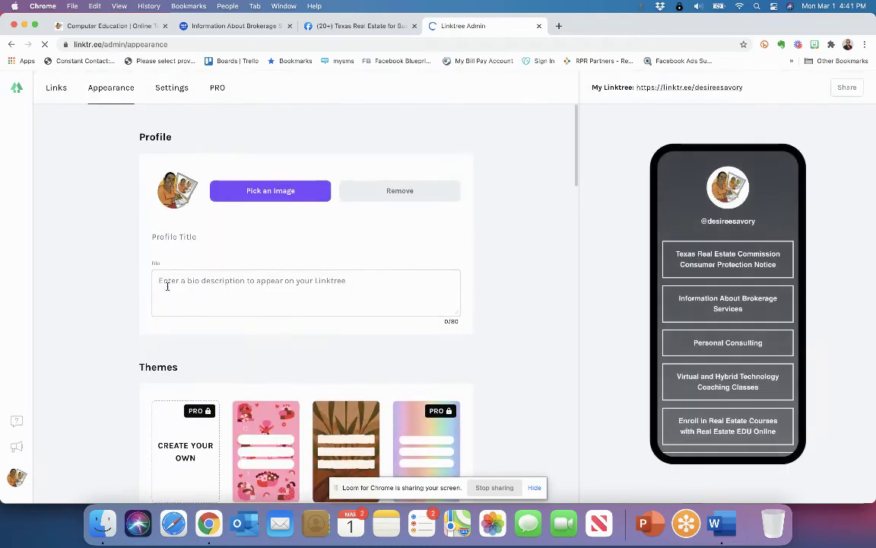
scroll(202, 371, "down", 3)
scroll(203, 371, "down", 1)
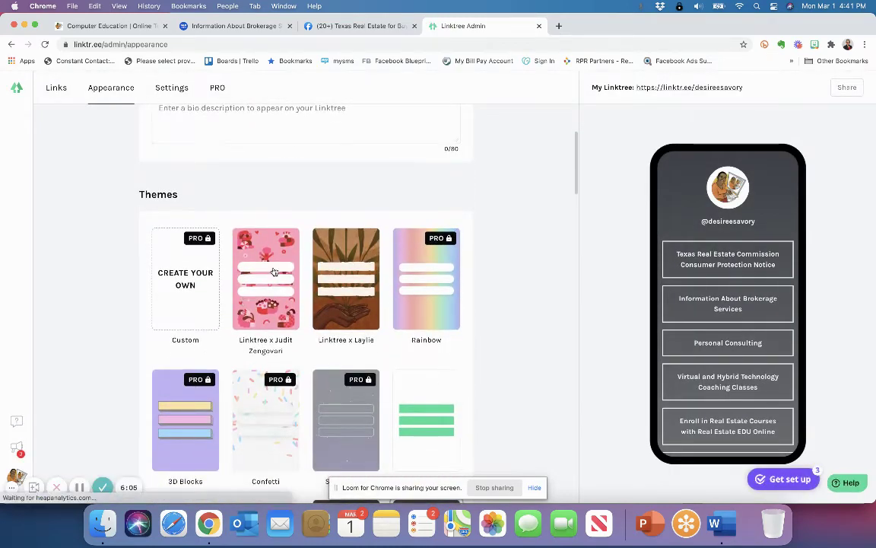
scroll(234, 278, "up", 5)
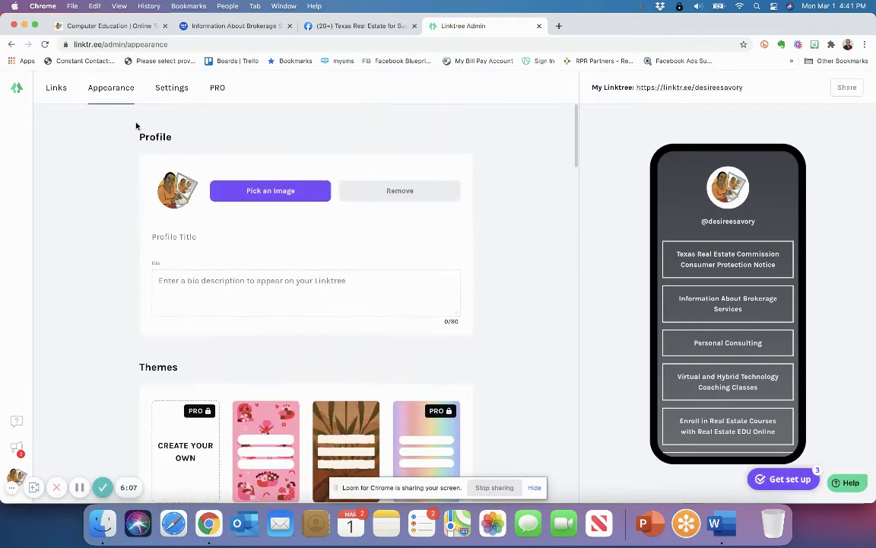
Return to the list of links and copy the Linktree page's URL from its sharing options.
left_click(56, 88)
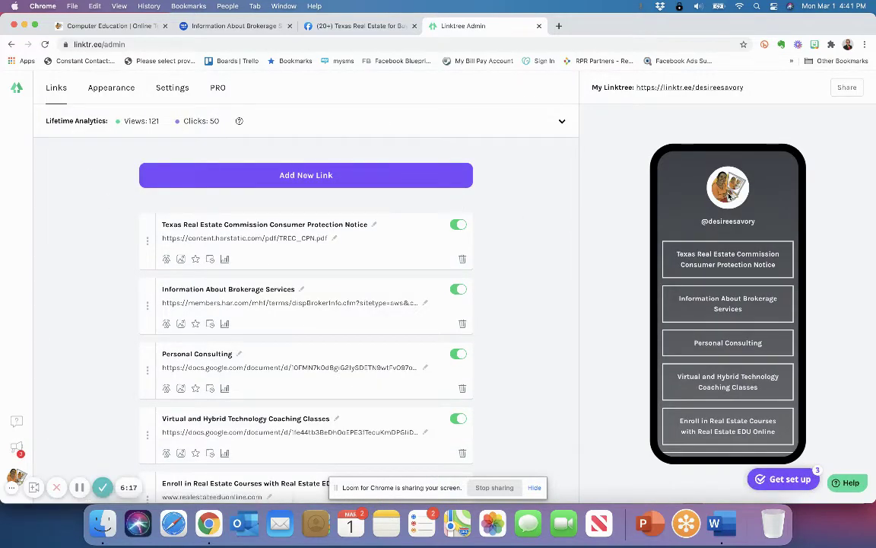
scroll(541, 285, "down", 4)
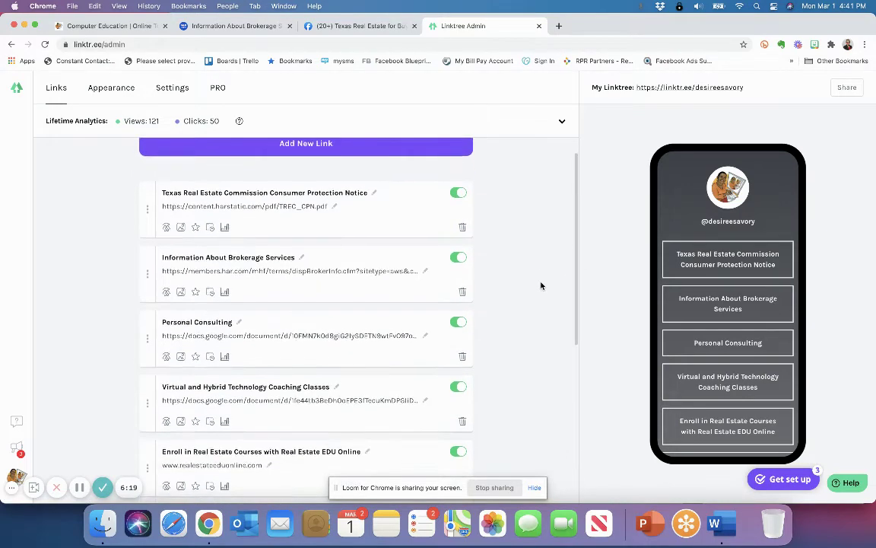
scroll(541, 285, "up", 4)
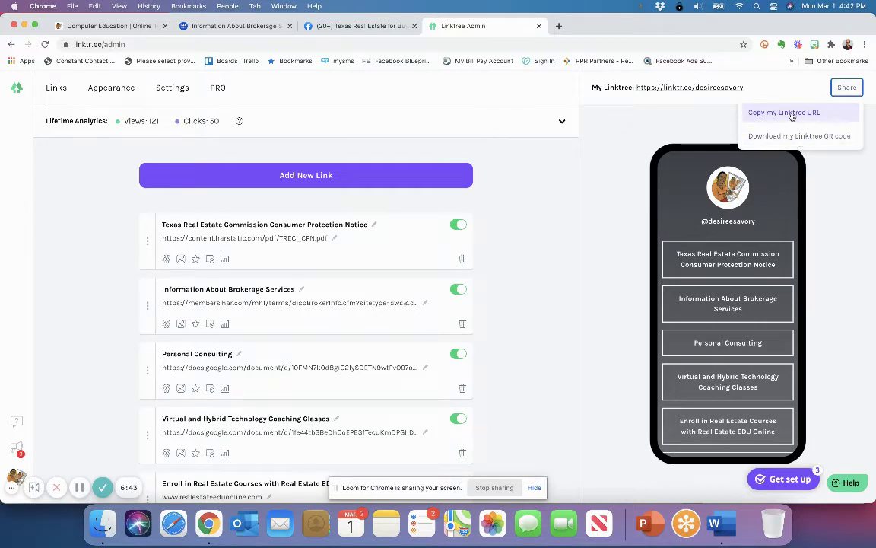
left_click(753, 112)
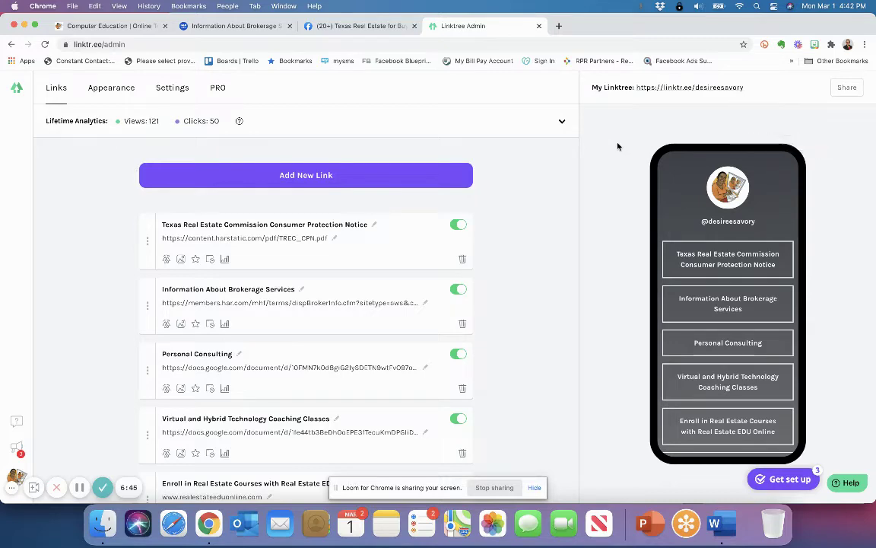
Switch to the Texas Real Estate for Buyers and Sellers Facebook page and examine its pinned Legal Real Estate Notices post.
left_click(321, 27)
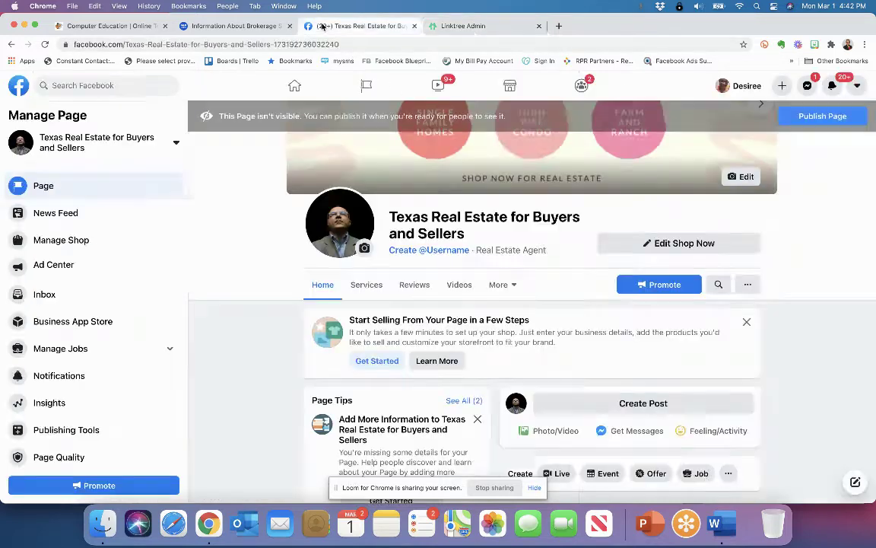
scroll(243, 313, "down", 2)
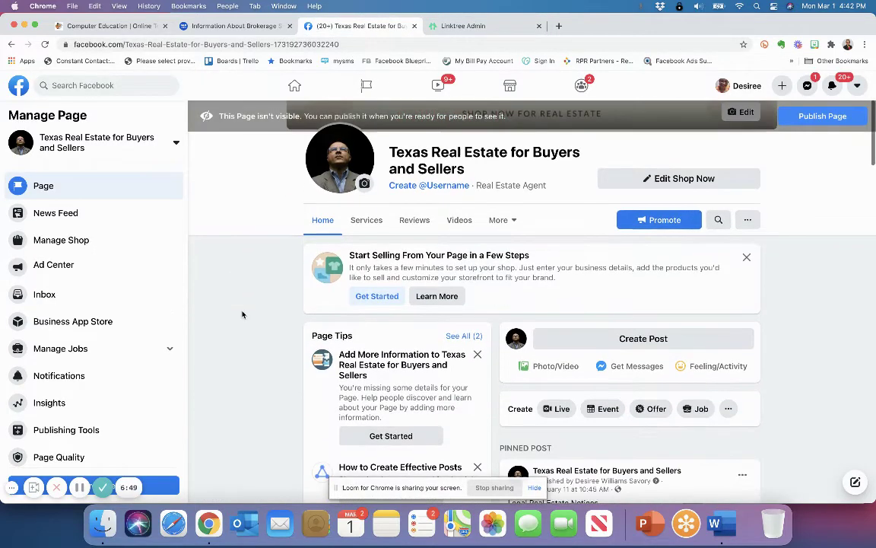
scroll(242, 314, "down", 2)
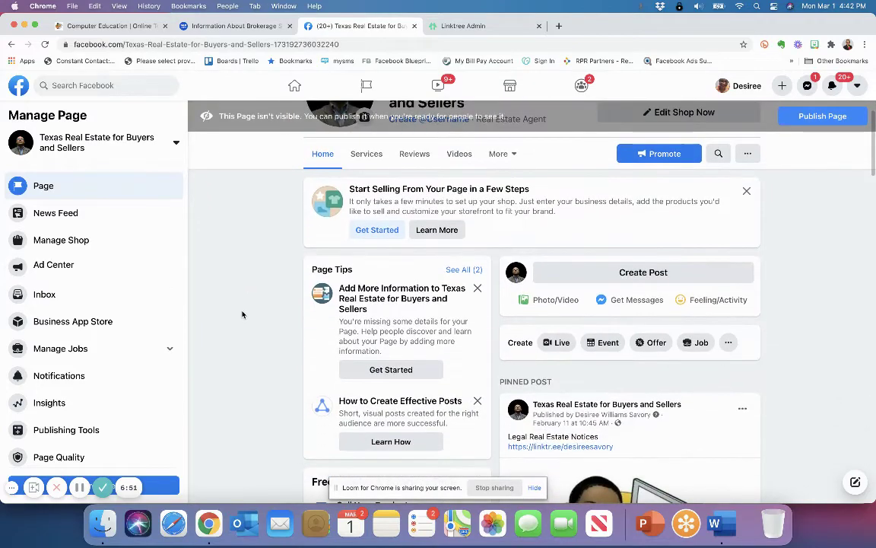
scroll(243, 314, "down", 3)
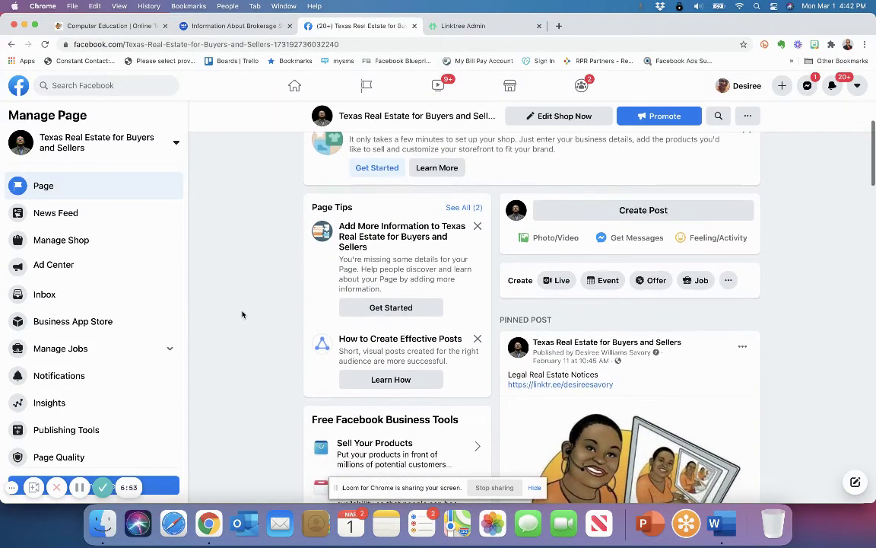
scroll(243, 314, "up", 1)
scroll(242, 314, "down", 4)
scroll(242, 314, "up", 1)
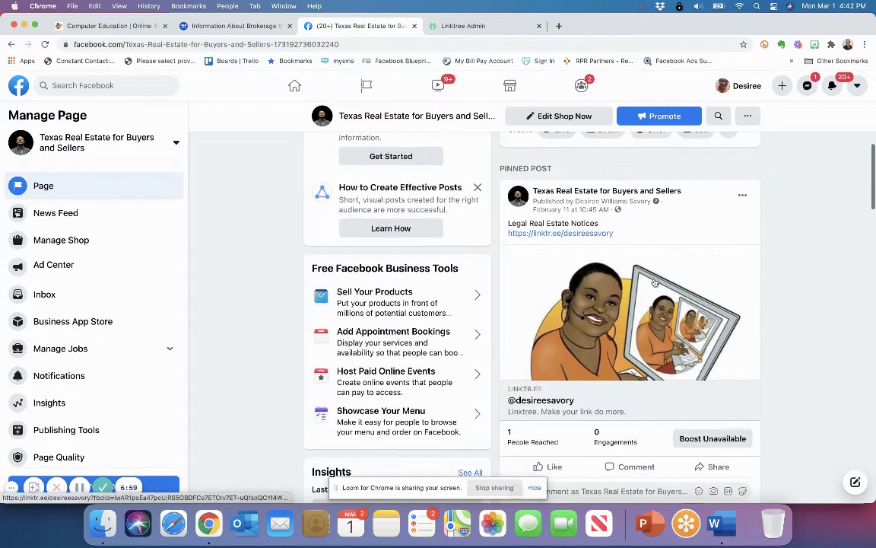
scroll(655, 283, "up", 1)
scroll(655, 282, "up", 3)
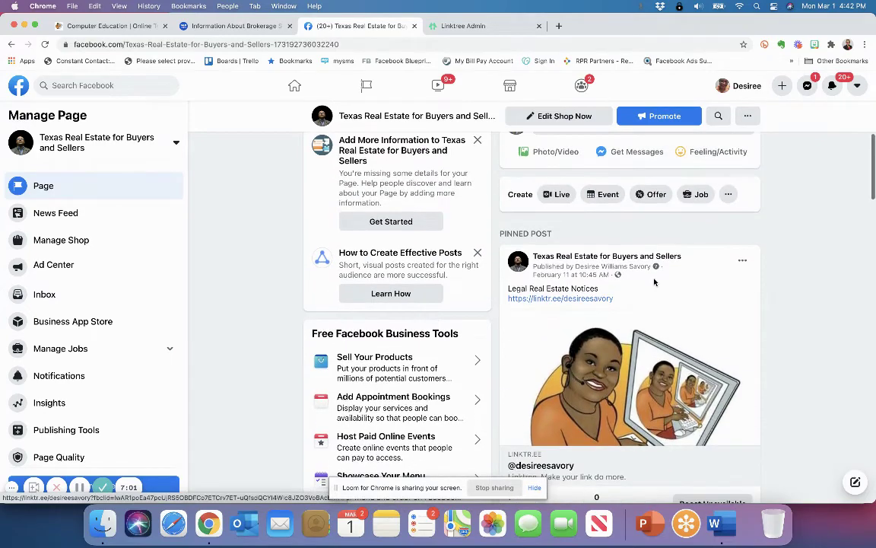
Start a new post on the Texas Real Estate for Buyers and Sellers page.
scroll(654, 282, "up", 5)
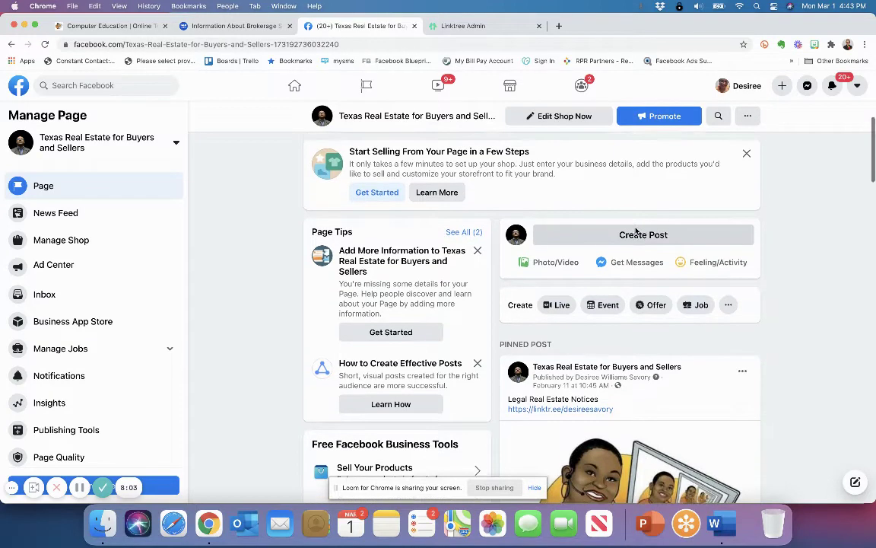
scroll(637, 243, "up", 1)
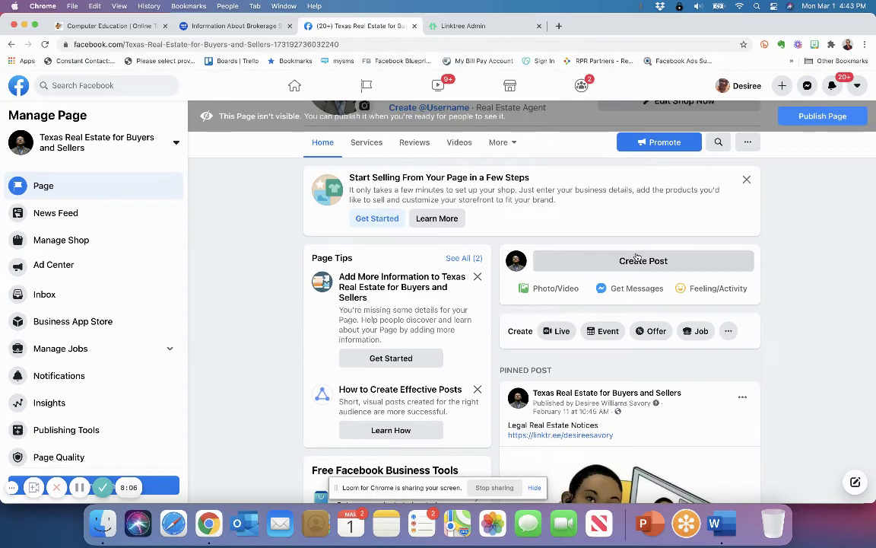
left_click(641, 262)
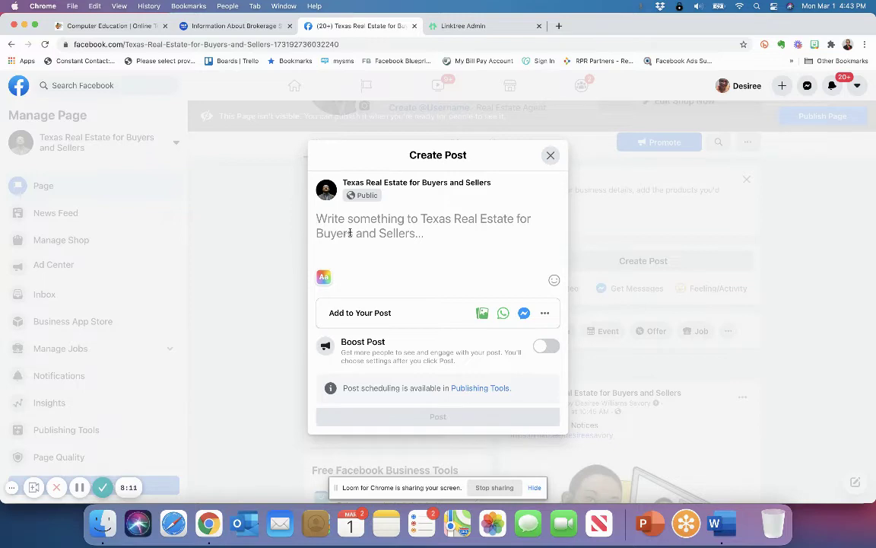
type("Leg")
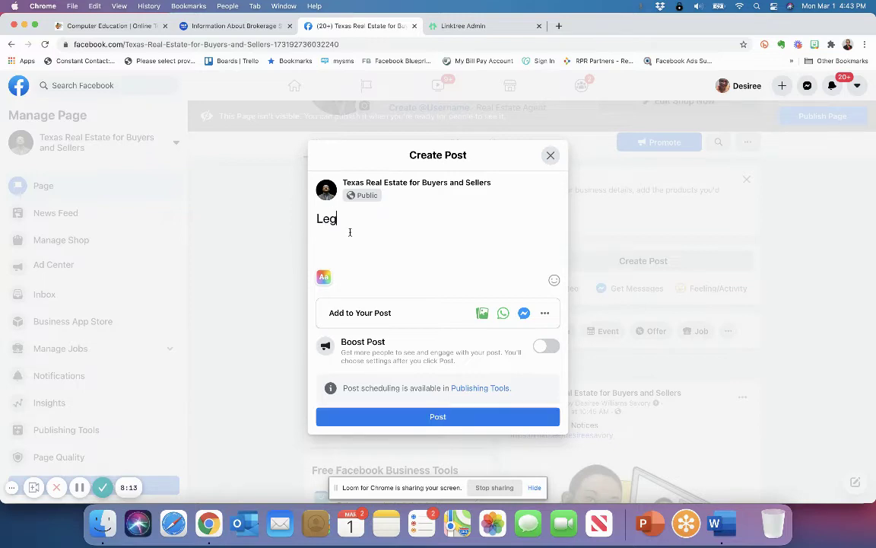
type("al Notices")
key("BackSpace")
key("BackSpace")
key("BackSpace")
key("BackSpace")
key("BackSpace")
key("BackSpace")
key("BackSpace")
key("BackSpace")
key("BackSpace")
key("BackSpace")
key("BackSpace")
key("BackSpace")
key("BackSpace")
Write "Click Here to review the Information About Brokerage Services and" as the opening of the post.
type("Click Here to review the")
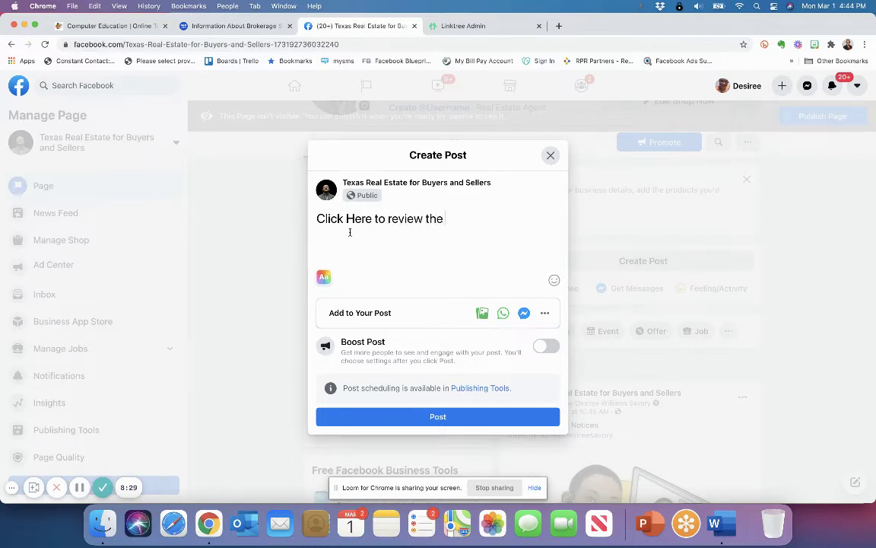
type(" Information About")
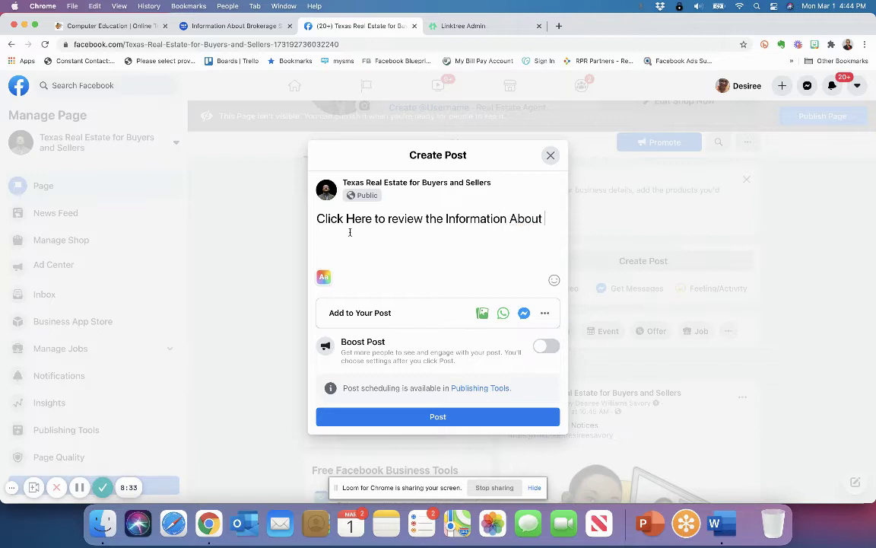
type(" Borke")
key("BackSpace")
key("BackSpace")
key("BackSpace")
key("BackSpace")
type("rokerage Services and ")
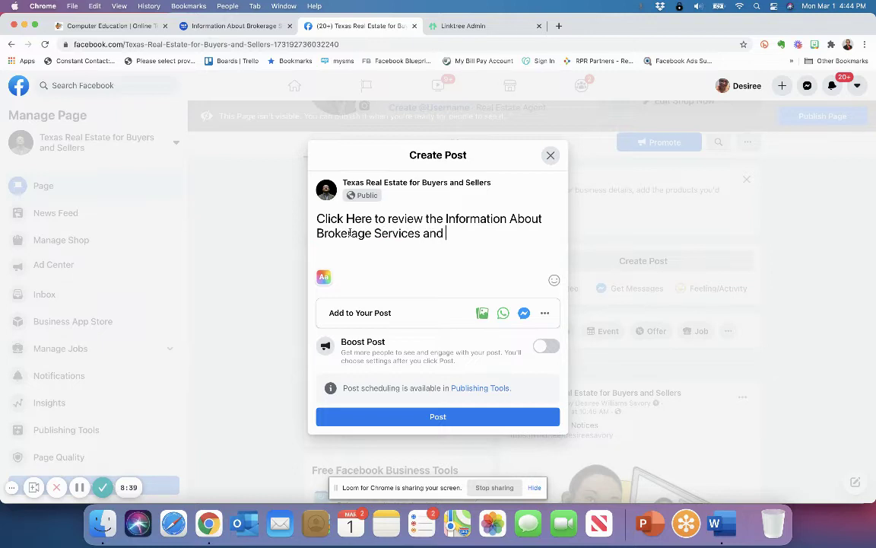
Complete the post's sentence with "the Texas Real Estate Commission Consumer Protection Notice".
type("the Tex")
key("BackSpace")
type("exas Real Estate ")
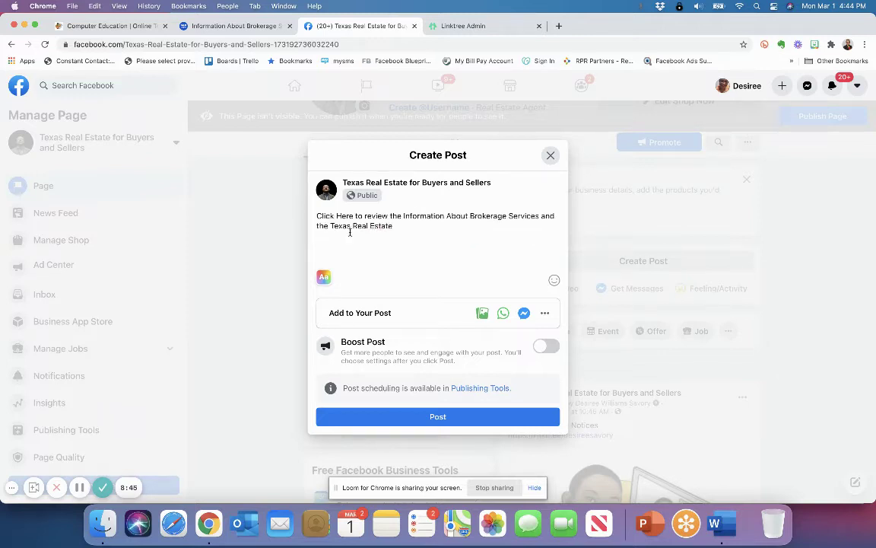
type("Commissoin")
key("BackSpace")
key("BackSpace")
key("BackSpace")
type("ion Consumer Pr")
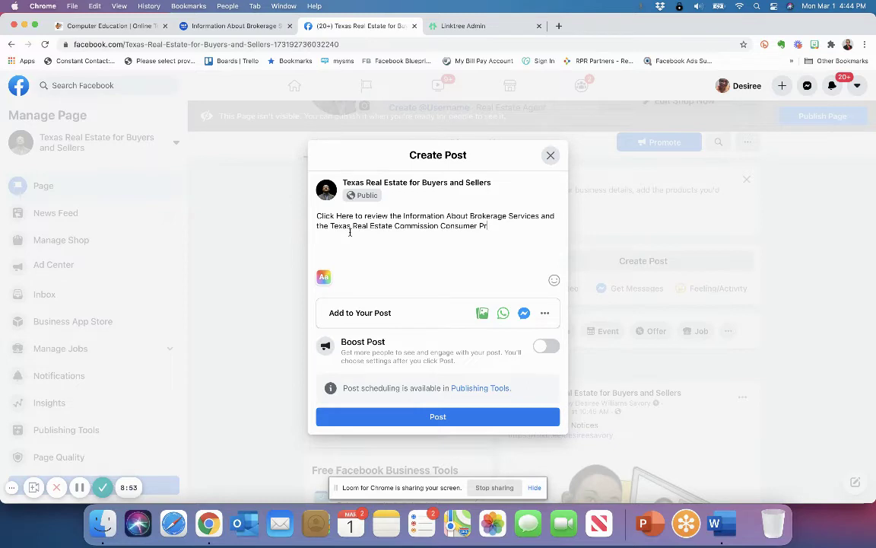
type("oteion")
key("BackSpace")
key("BackSpace")
key("BackSpace")
key("BackSpace")
type("ction Notice")
Add the copied Linktree page URL below the text, review its link preview and publish the post.
type("https://linktr.ee/desireesavory")
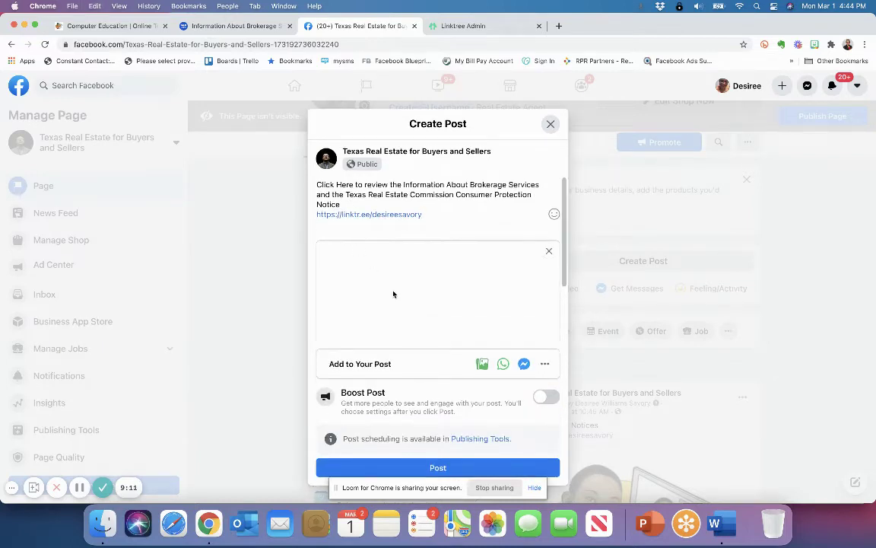
scroll(443, 308, "down", 3)
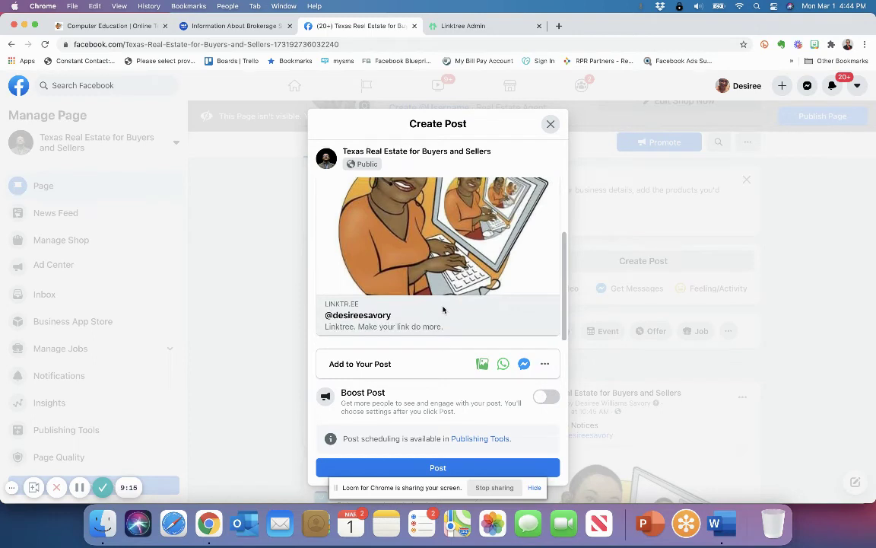
scroll(393, 310, "up", 3)
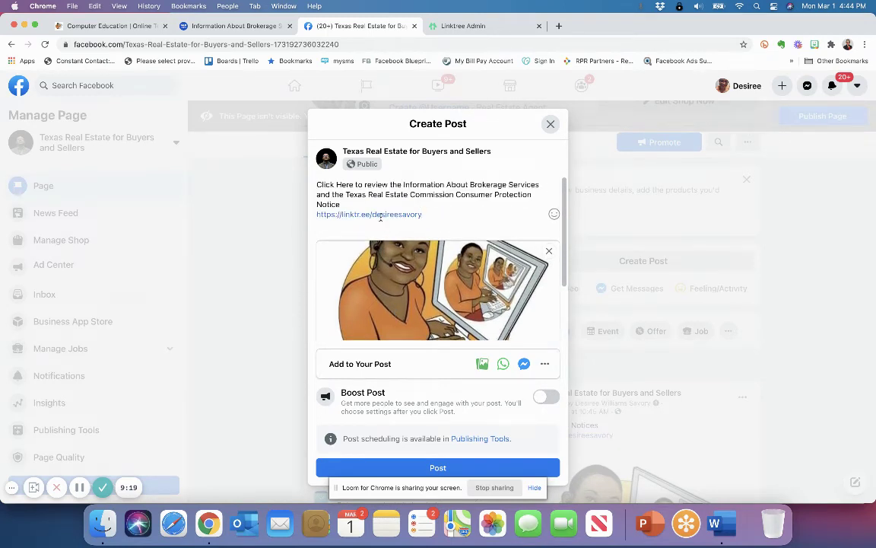
scroll(350, 199, "down", 2)
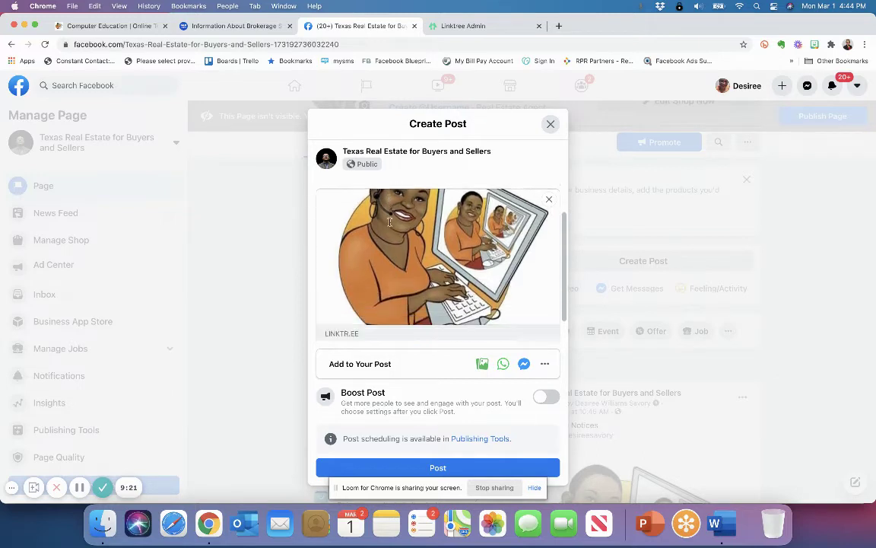
left_click(432, 468)
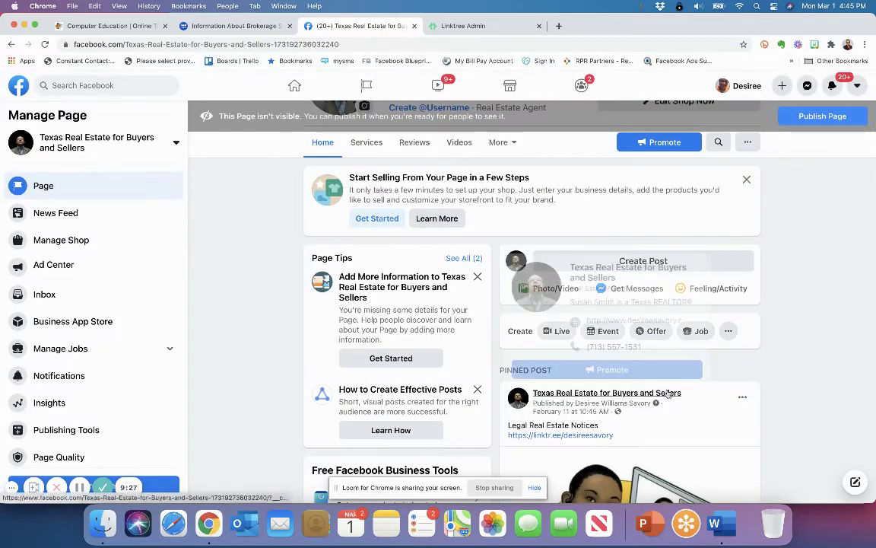
Examine the available options for the pinned Legal Real Estate Notices post.
scroll(668, 394, "down", 2)
scroll(668, 394, "down", 2)
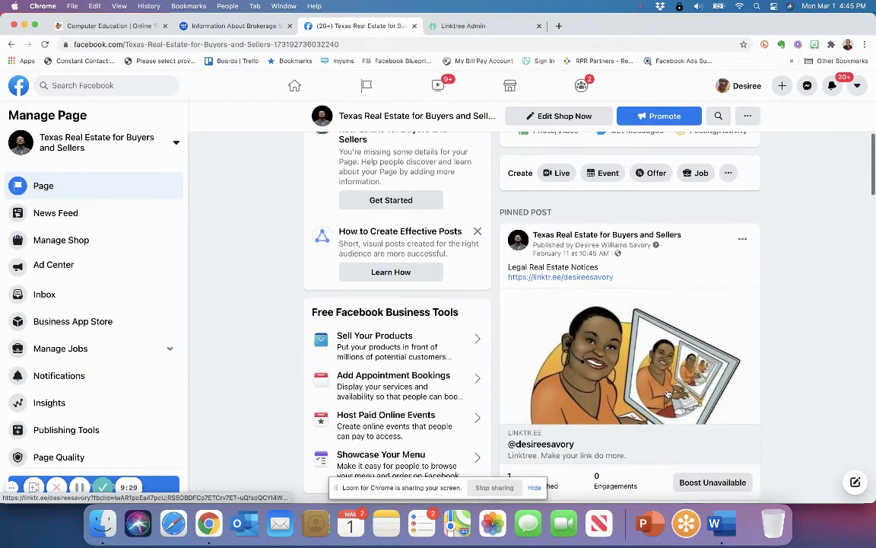
scroll(668, 394, "up", 1)
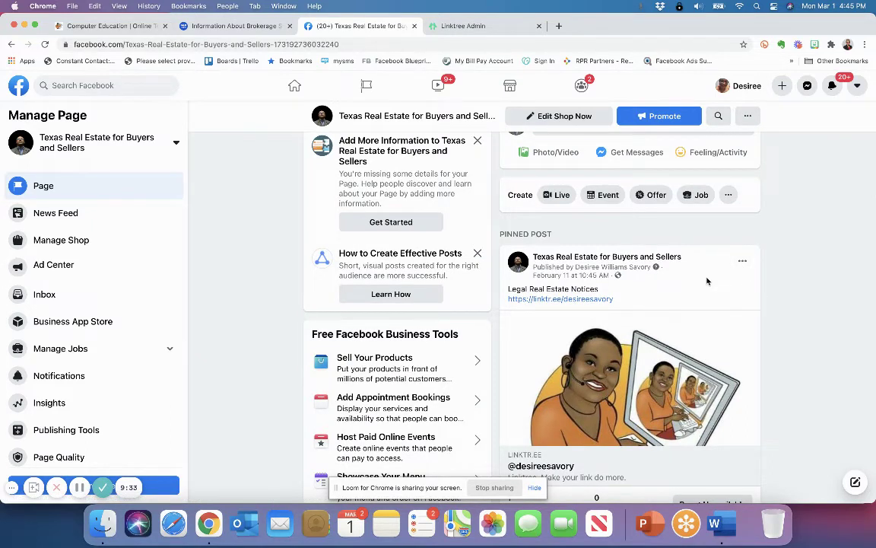
left_click(742, 264)
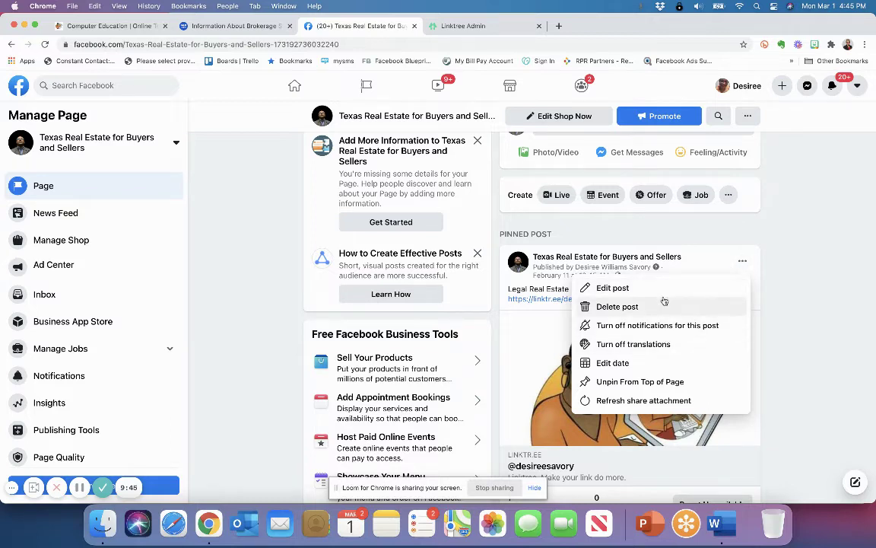
scroll(787, 264, "up", 3)
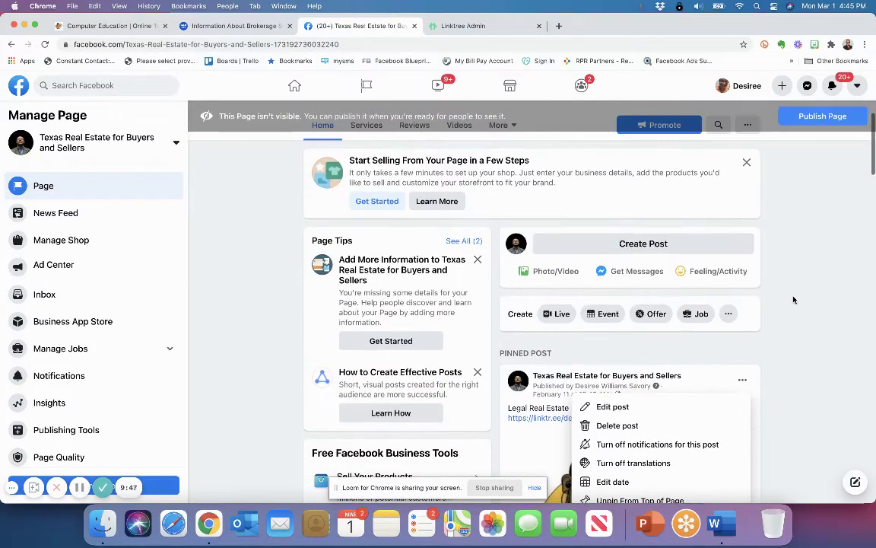
left_click(791, 300)
Reload the page and pin the new brokerage services and consumer protection post to the top.
left_click(45, 45)
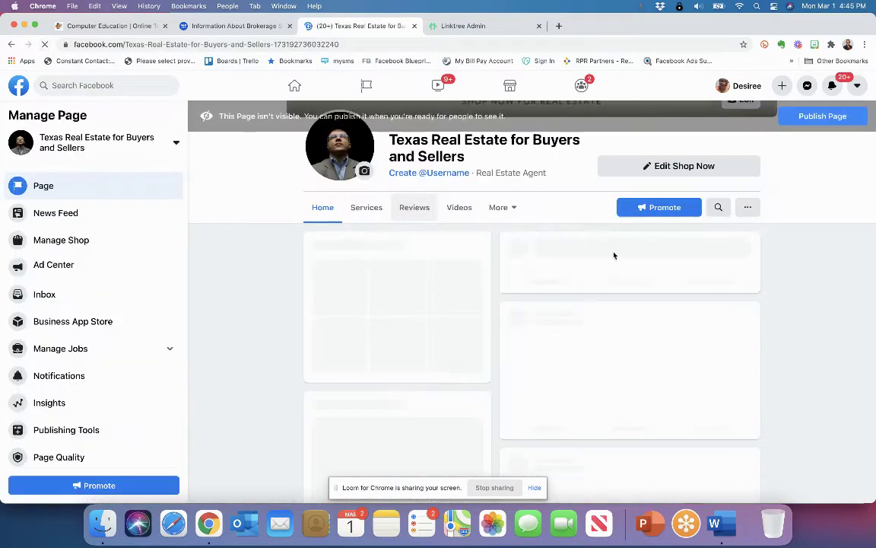
scroll(784, 308, "down", 5)
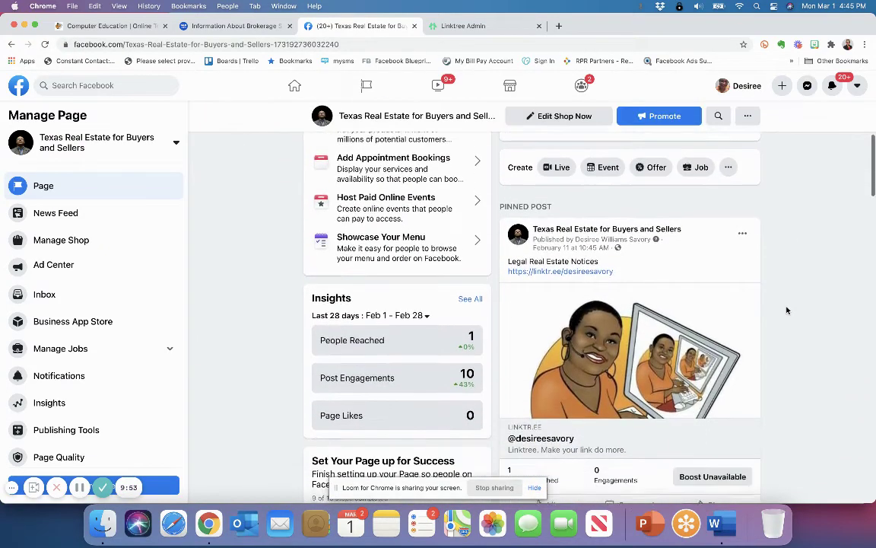
left_click(742, 227)
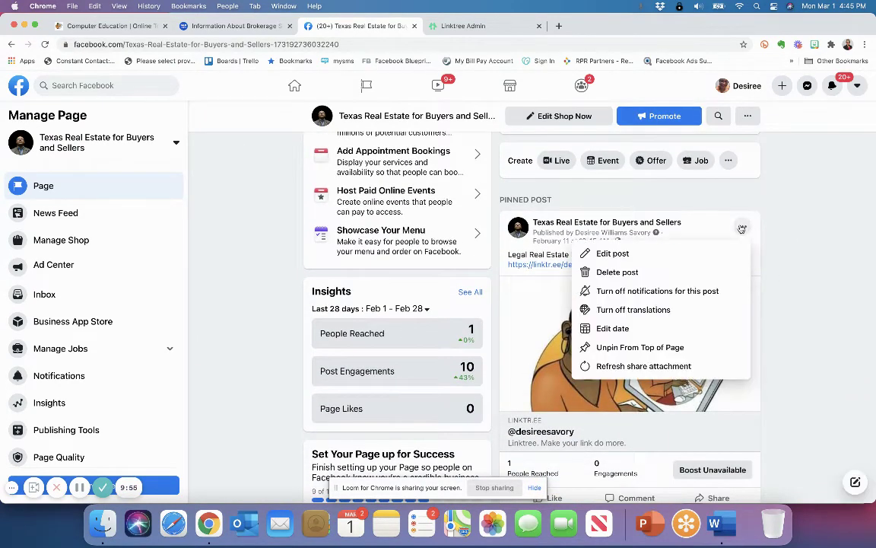
scroll(775, 258, "down", 5)
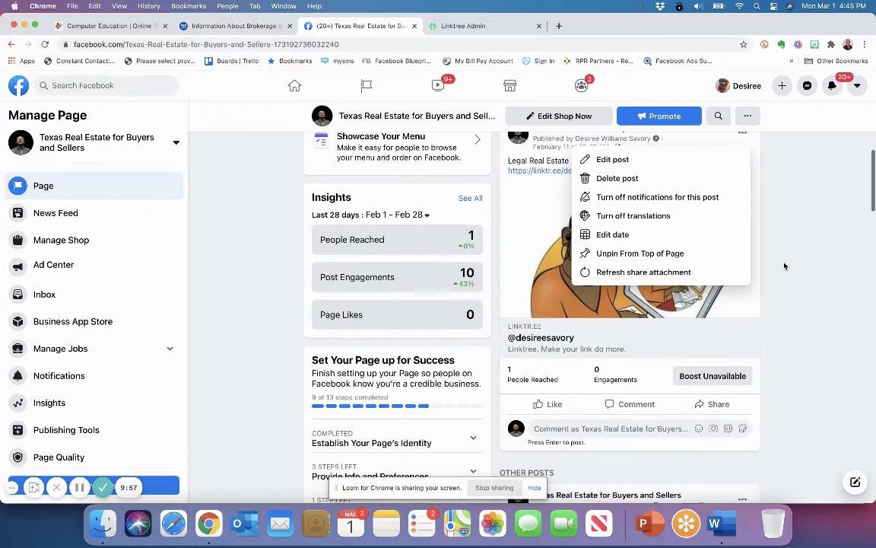
scroll(785, 265, "down", 1)
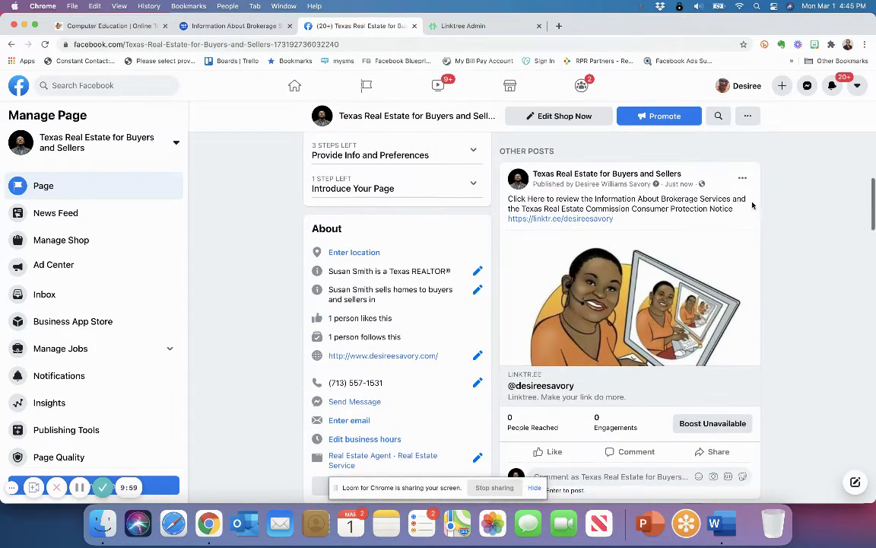
left_click(743, 179)
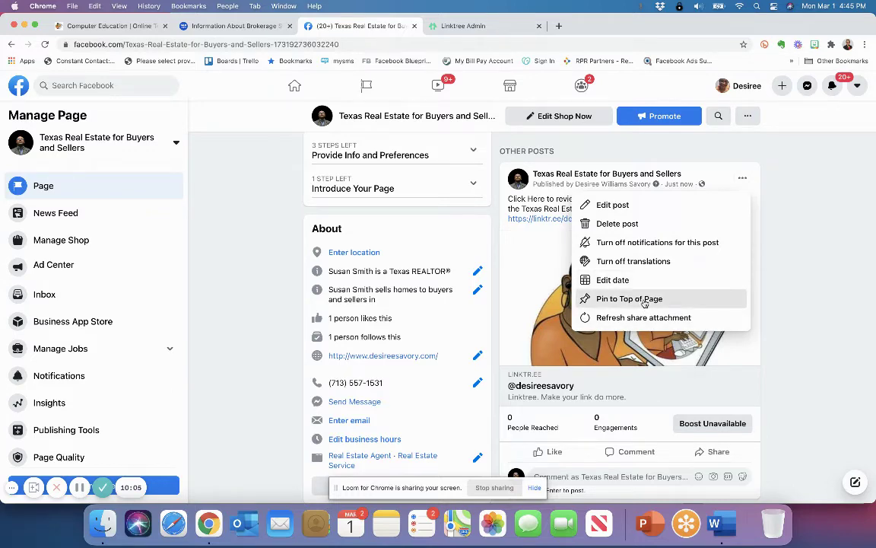
left_click(644, 301)
Examine the pinned post section and the unpin option of the Legal Real Estate Notices post.
scroll(644, 304, "up", 15)
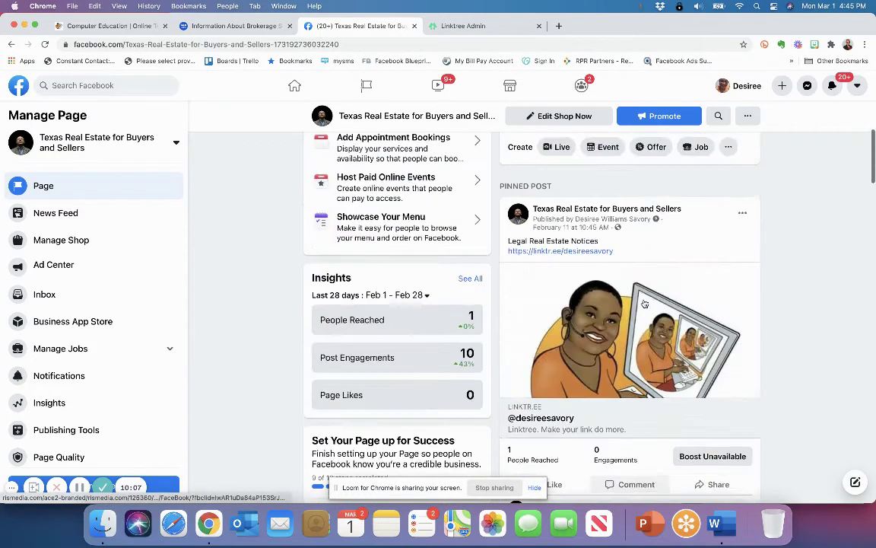
scroll(644, 304, "down", 5)
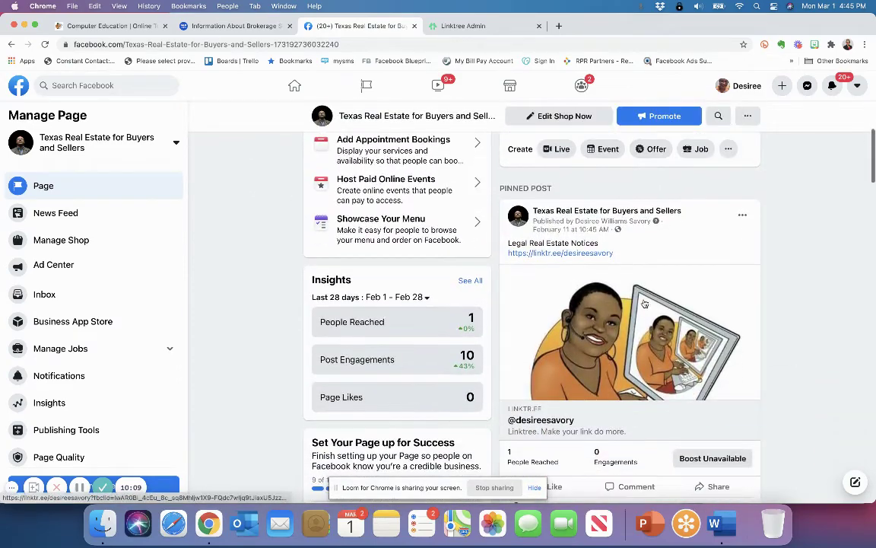
scroll(644, 303, "down", 4)
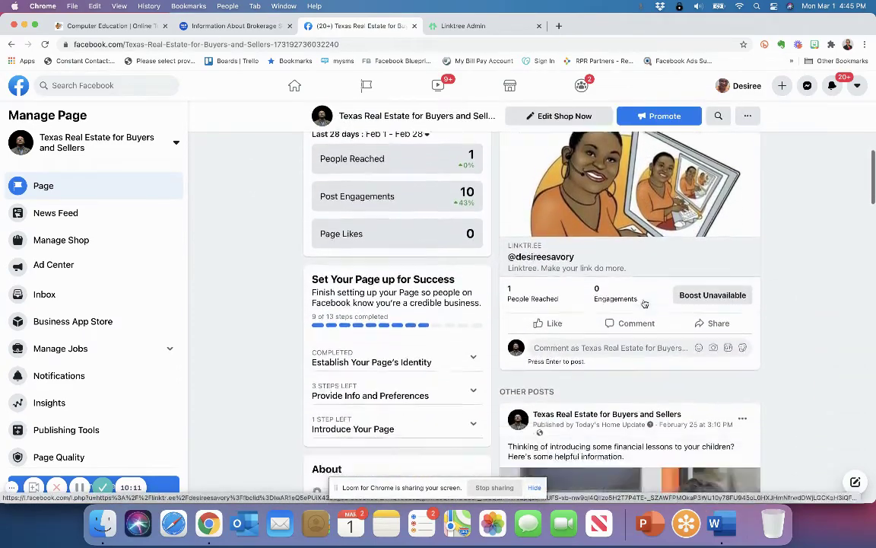
scroll(644, 303, "up", 3)
scroll(644, 303, "up", 2)
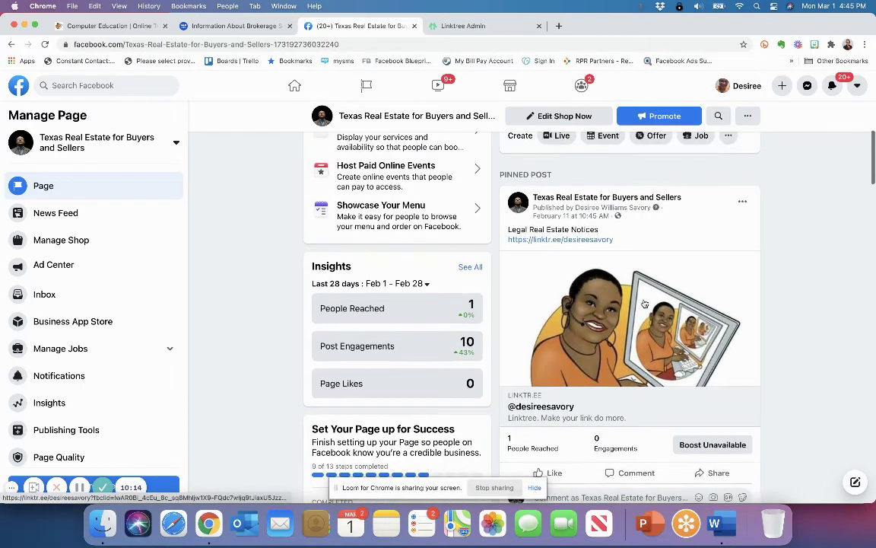
left_click(743, 204)
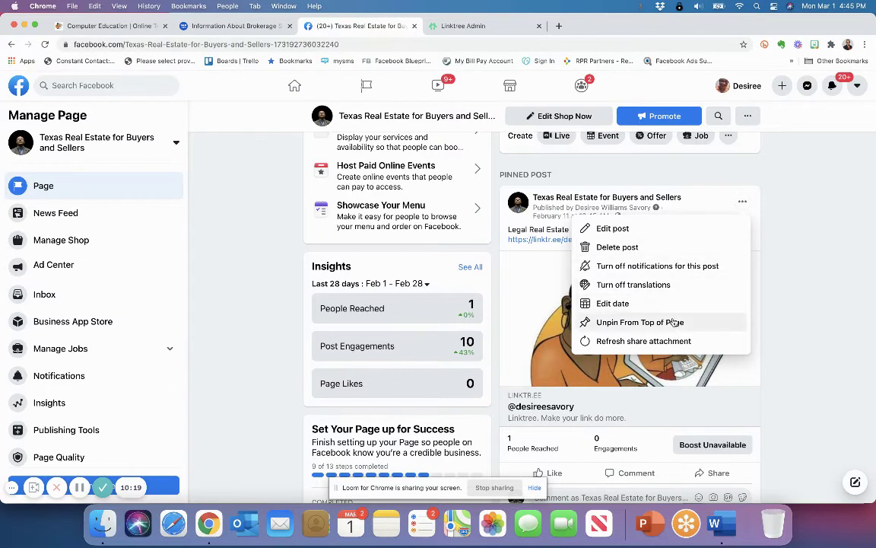
left_click(786, 263)
scroll(786, 263, "up", 3)
left_click_drag(532, 264, 498, 271)
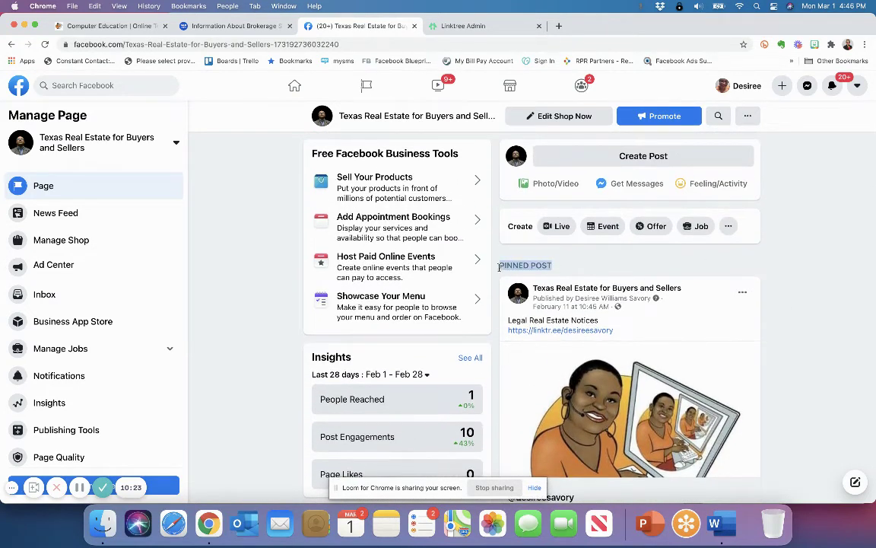
left_click(783, 269)
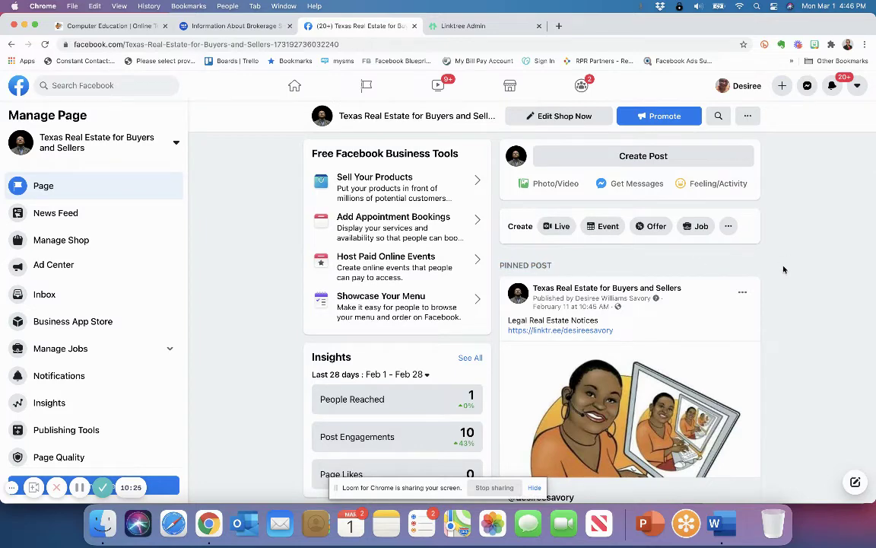
Examine the pinned post and the other posts further down the page's feed.
scroll(783, 269, "down", 1)
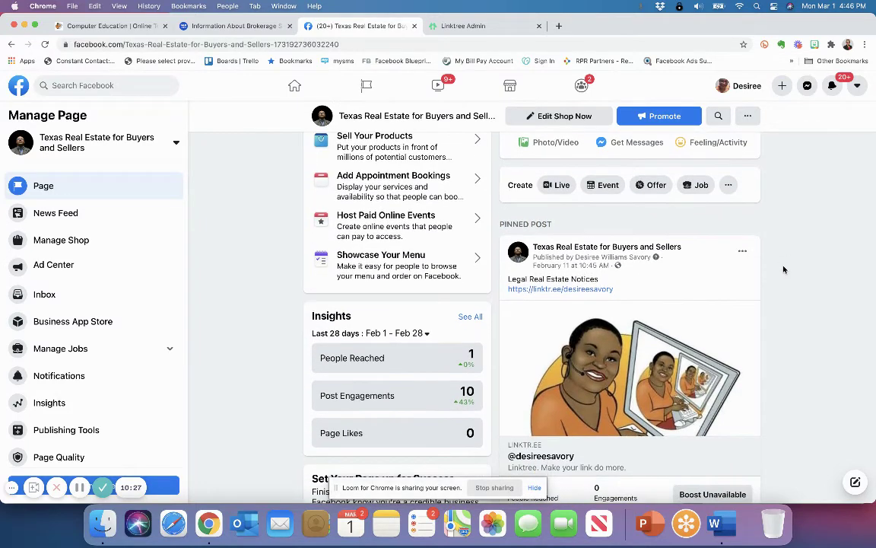
scroll(783, 270, "down", 2)
scroll(784, 269, "down", 2)
scroll(784, 270, "up", 3)
scroll(783, 270, "down", 4)
scroll(783, 269, "down", 7)
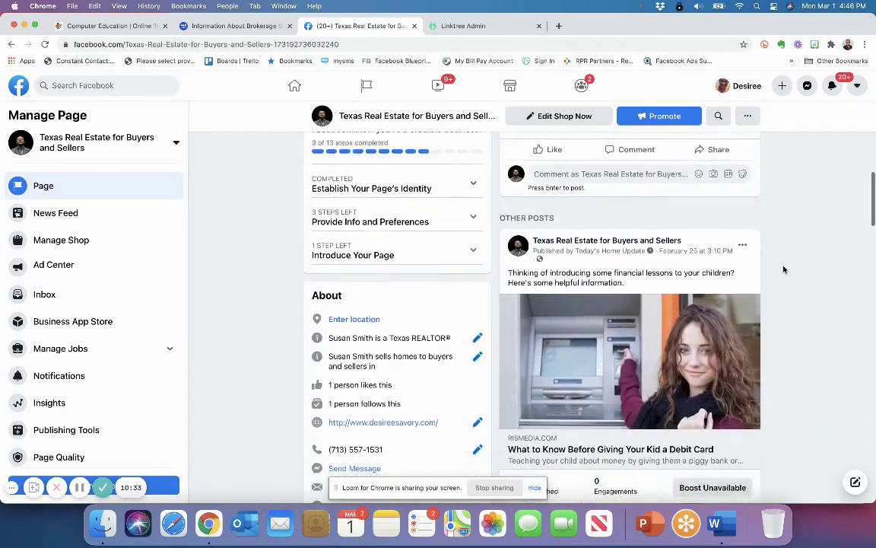
scroll(784, 269, "down", 9)
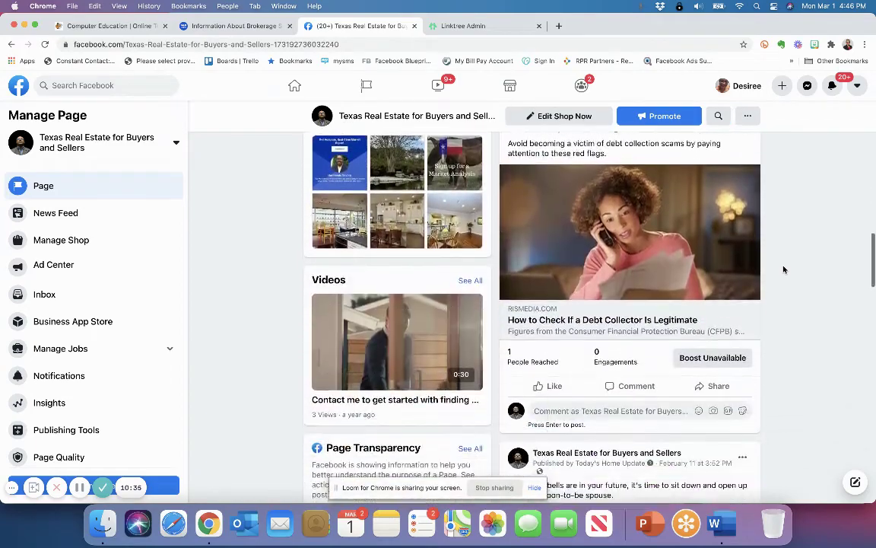
scroll(783, 269, "down", 9)
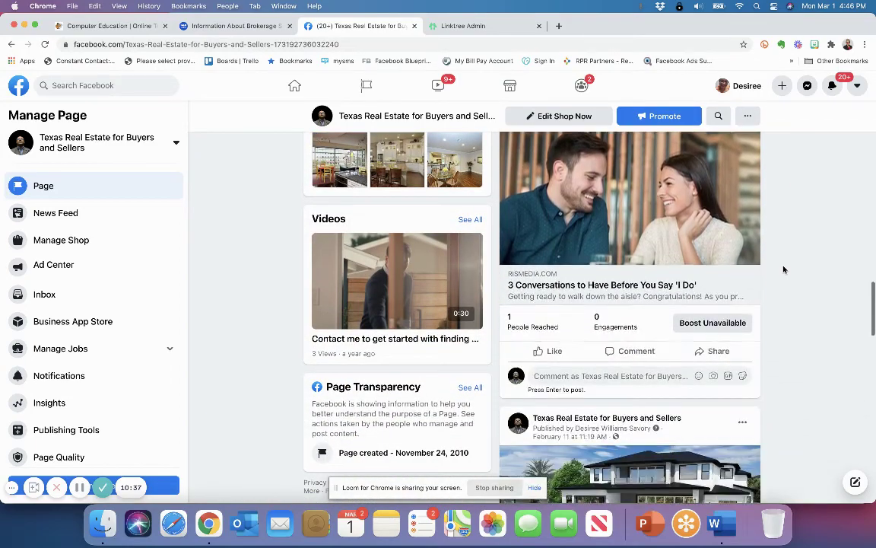
Return to the pinned Legal Real Estate Notices post on the Facebook page and examine its Linktree link.
scroll(784, 269, "up", 20)
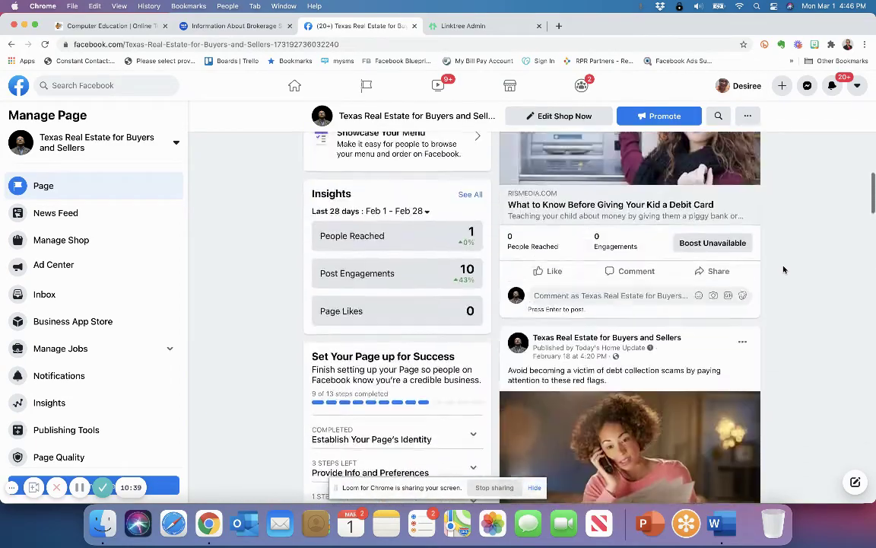
scroll(783, 269, "up", 5)
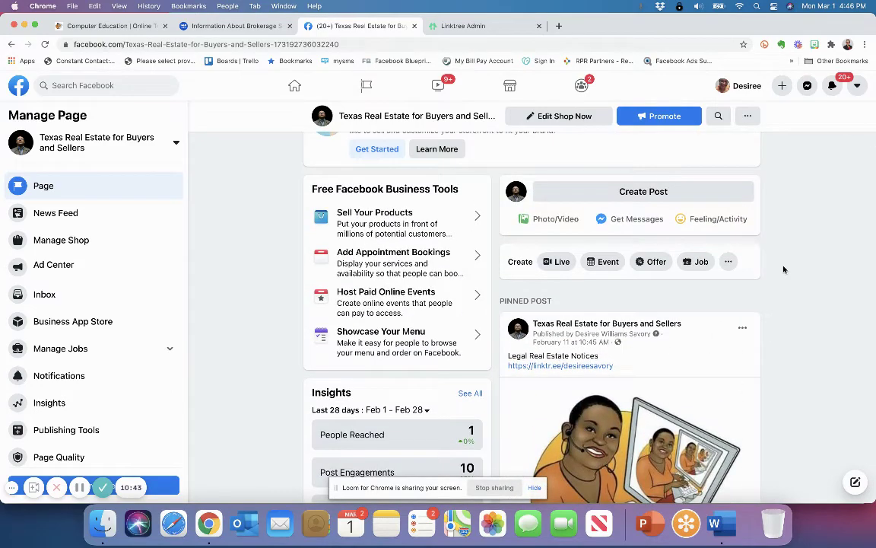
scroll(783, 269, "down", 2)
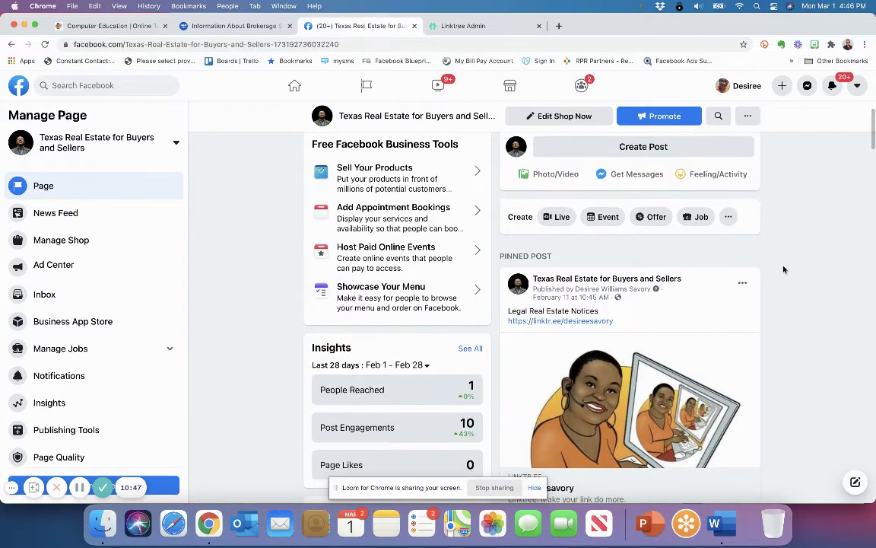
scroll(783, 269, "down", 2)
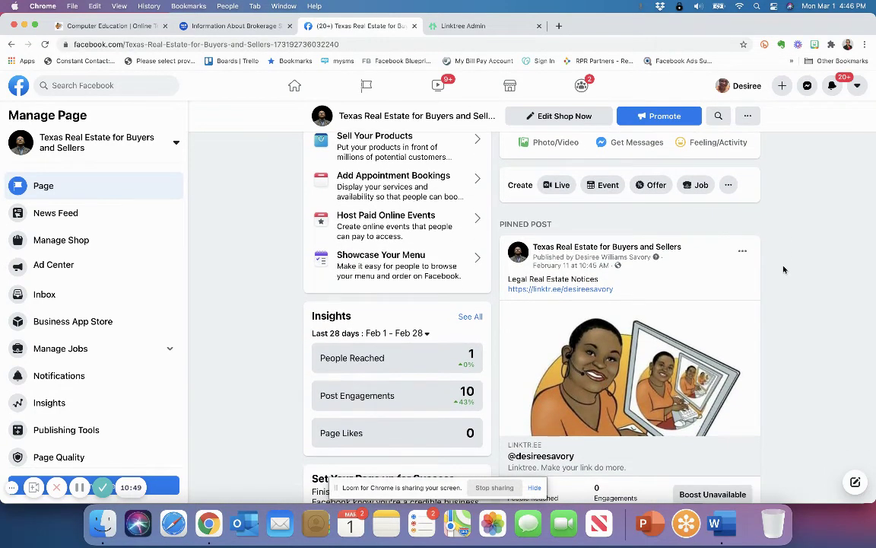
scroll(784, 269, "down", 2)
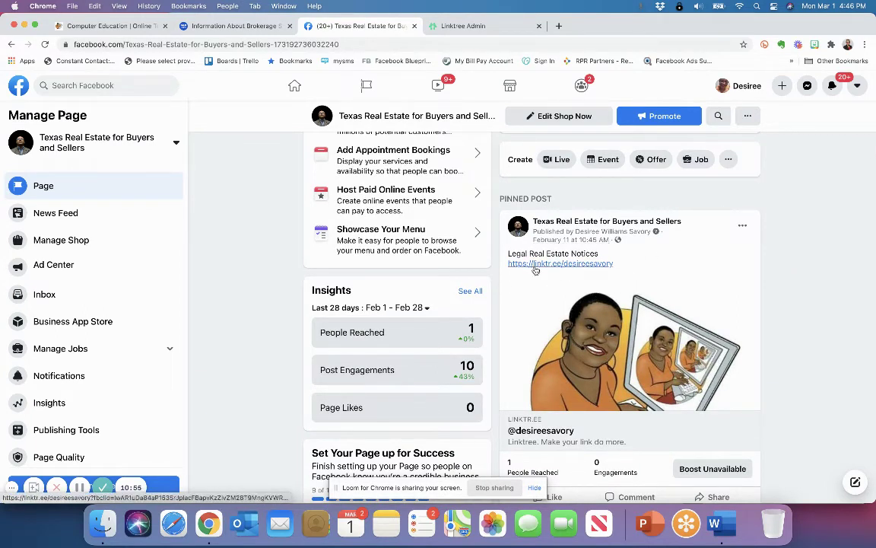
Load instagram.com in a new browser tab and open the account's own profile.
left_click(558, 26)
type("instagram.com")
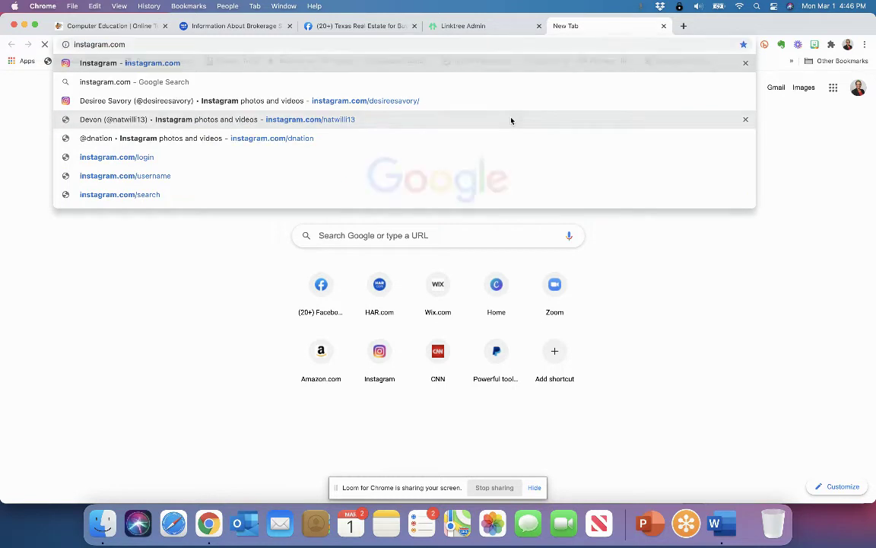
key("Return")
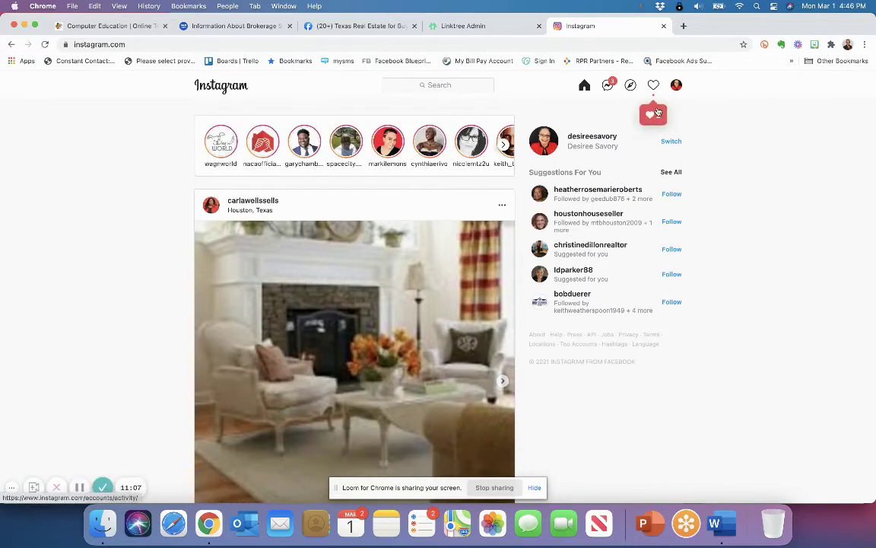
left_click(676, 86)
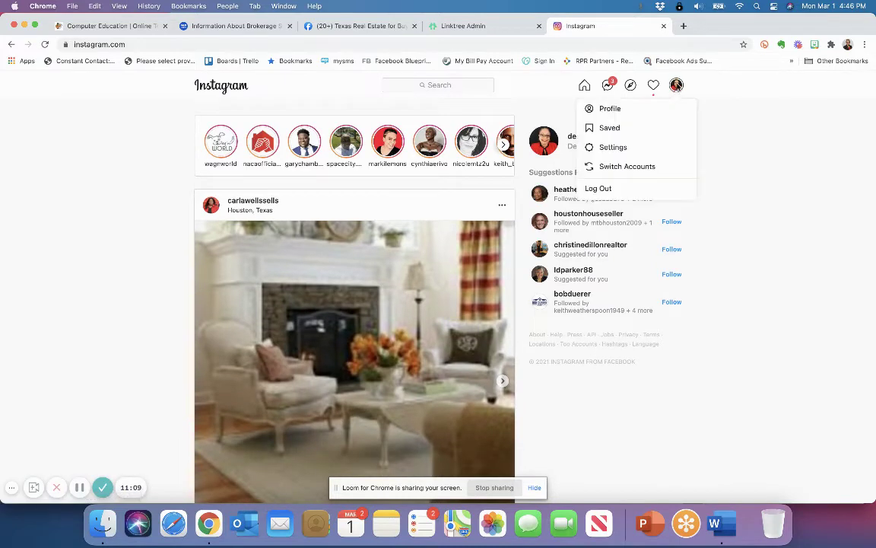
left_click(610, 109)
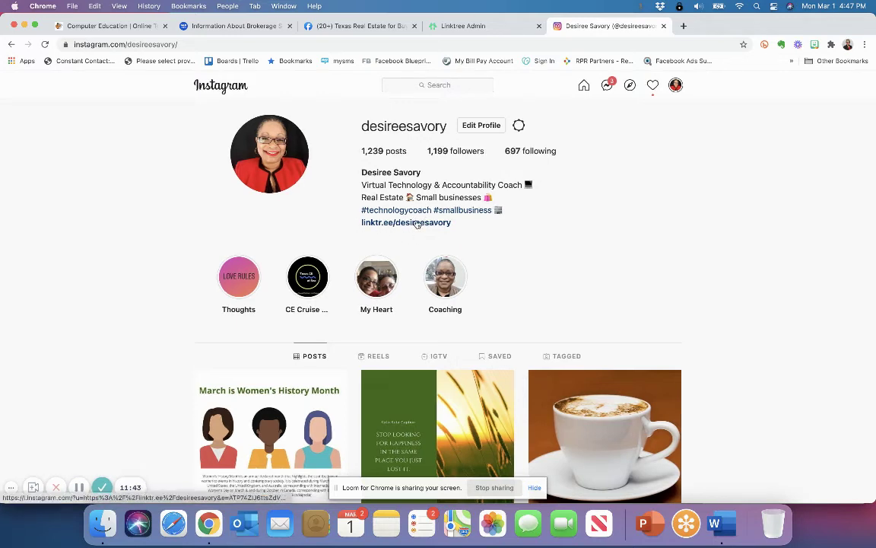
Follow the profile's Linktree link and check the documents behind the Consumer Protection Notice and Information About Brokerage Services links.
scroll(417, 222, "down", 2)
scroll(417, 223, "up", 2)
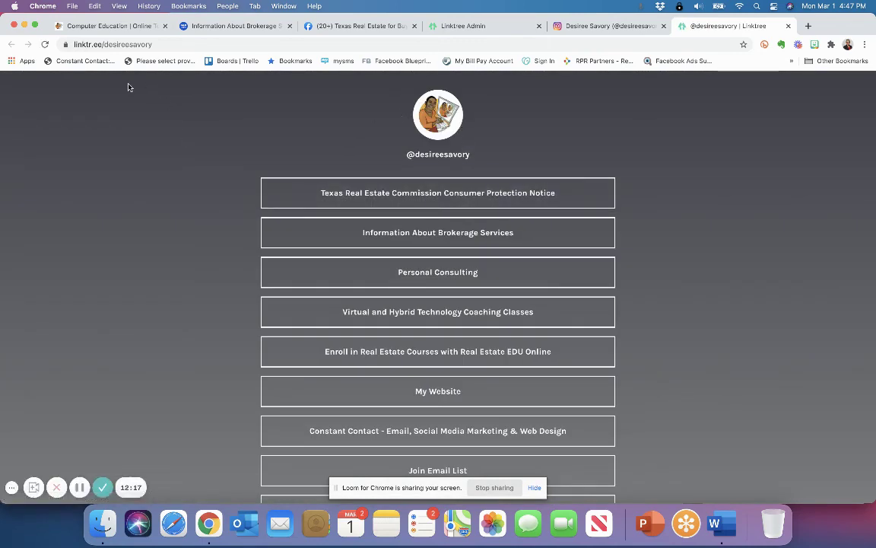
scroll(196, 270, "down", 1)
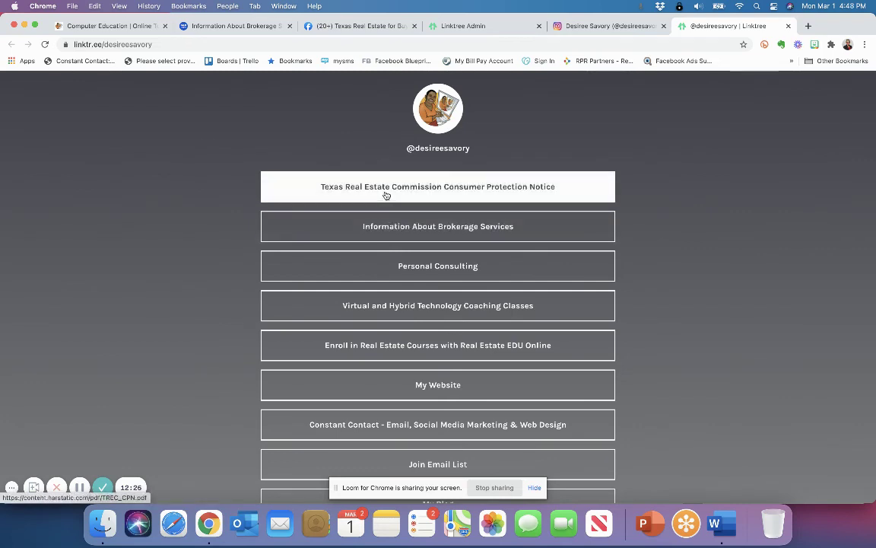
left_click(385, 196)
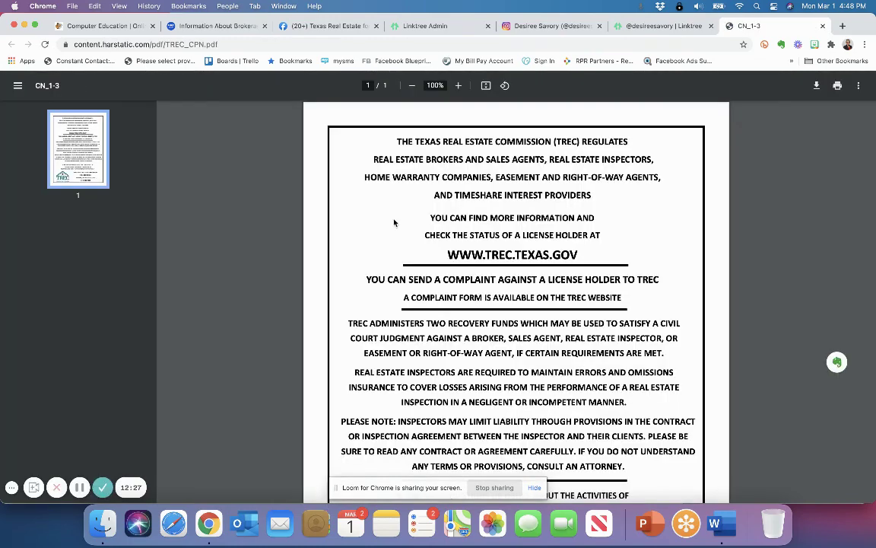
scroll(401, 237, "down", 2)
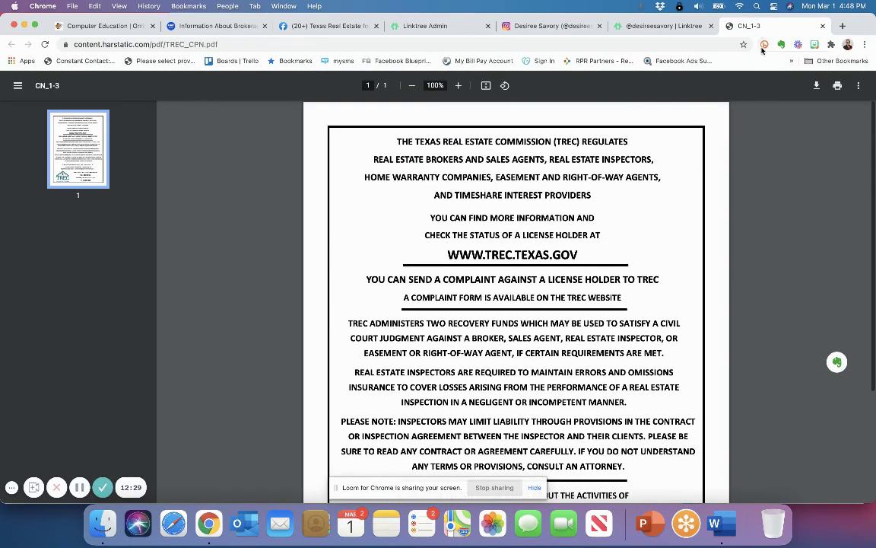
left_click(822, 26)
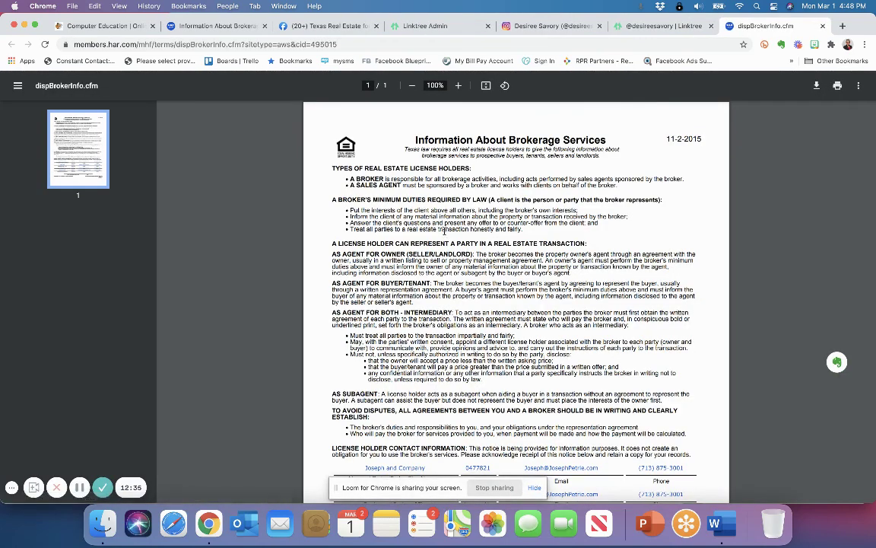
Switch to the coaching business website and examine its home page down to the contact form and footer.
left_click(110, 27)
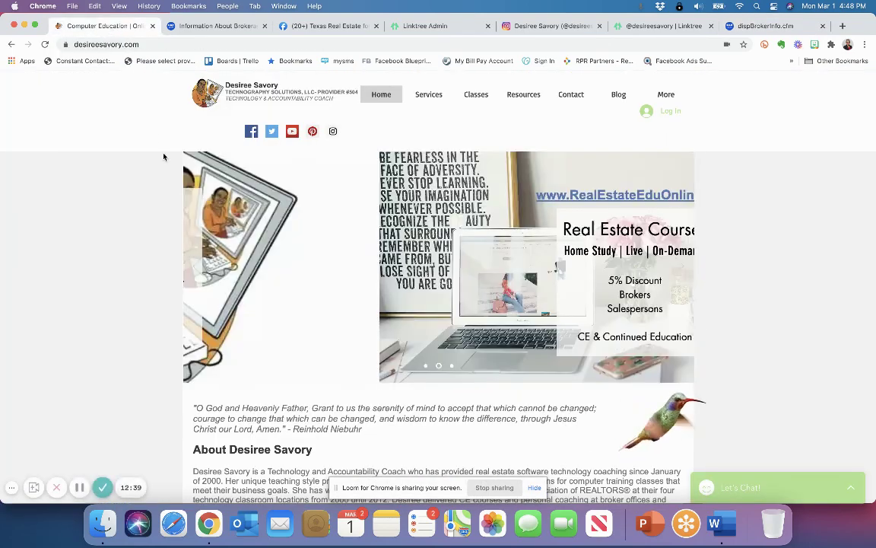
scroll(178, 264, "down", 5)
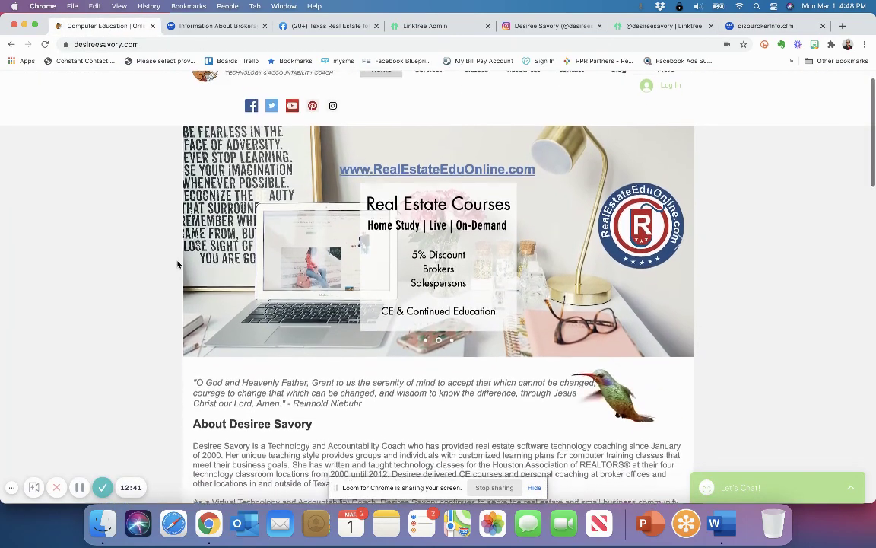
scroll(177, 264, "down", 15)
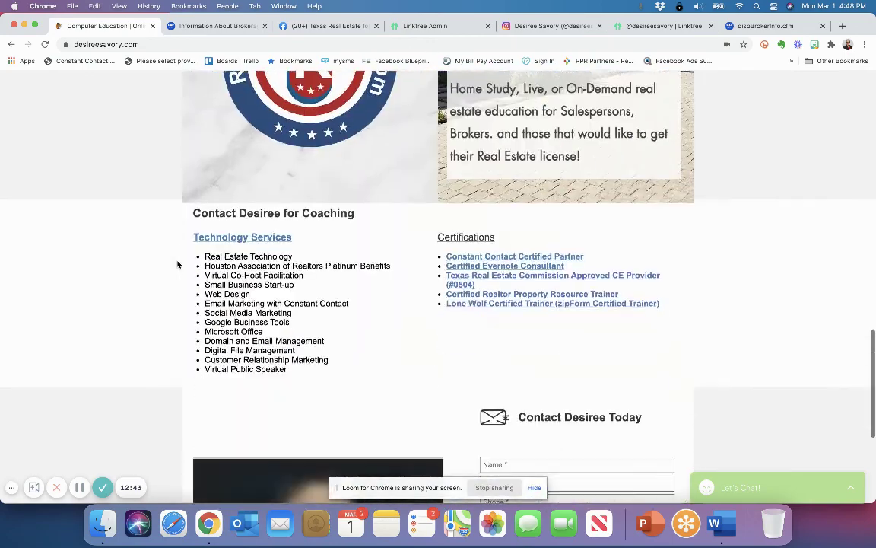
scroll(177, 264, "down", 3)
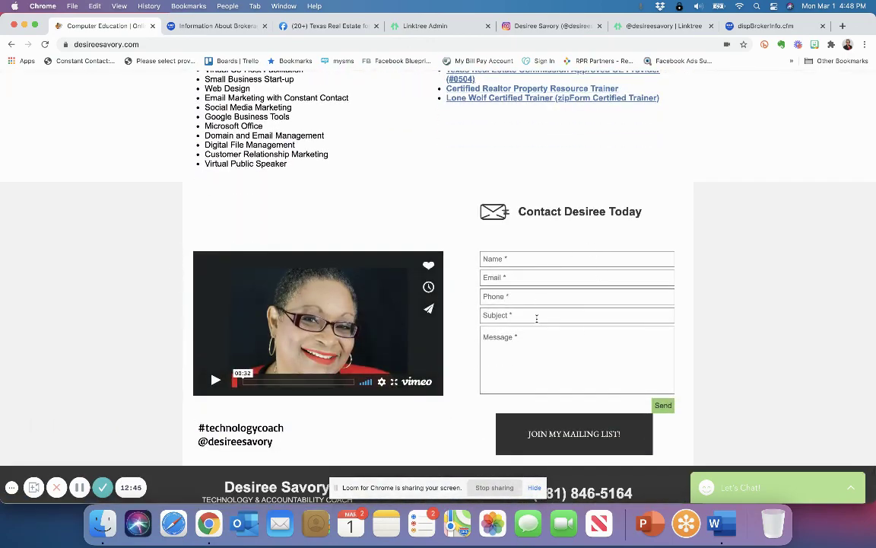
scroll(563, 316, "down", 2)
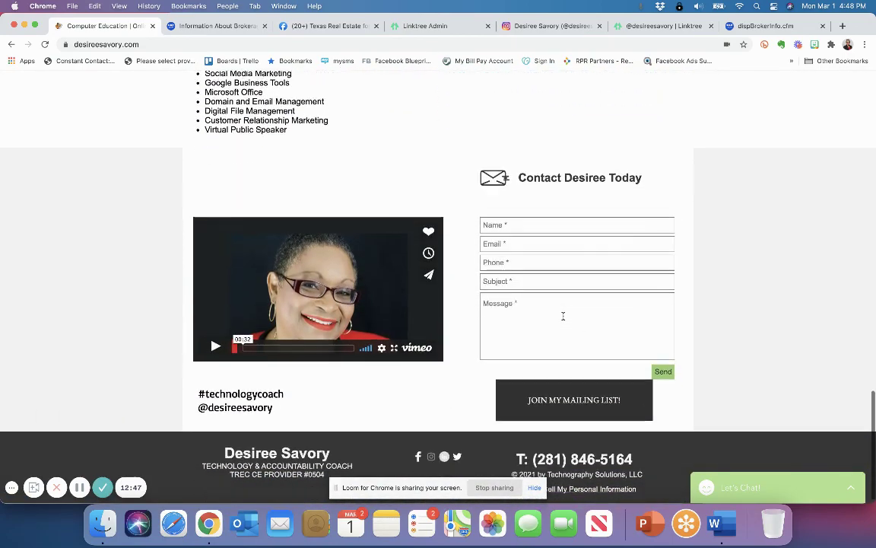